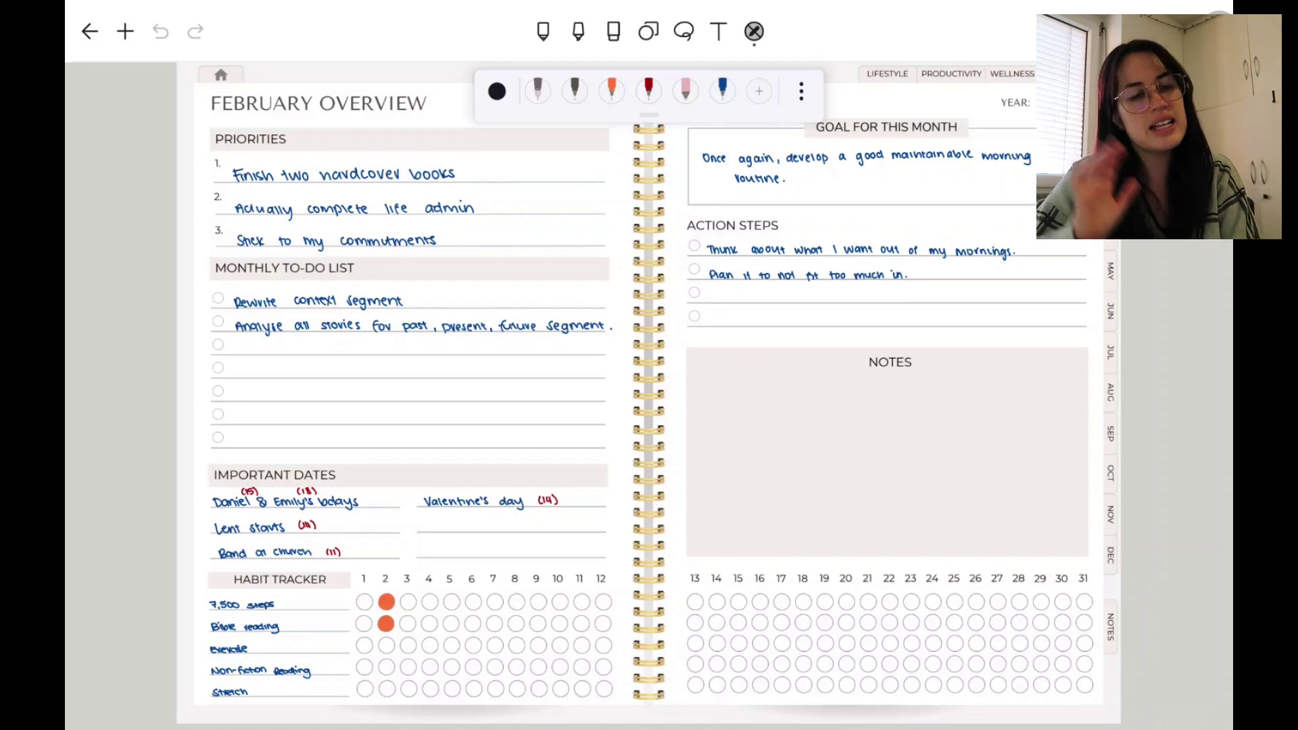
Look through the February planner pages, from the monthly overview through the budget and daily pages and back to the overview
{"action": "scroll", "coordinate": [162, 513], "scroll_direction": "down", "scroll_amount": 1}
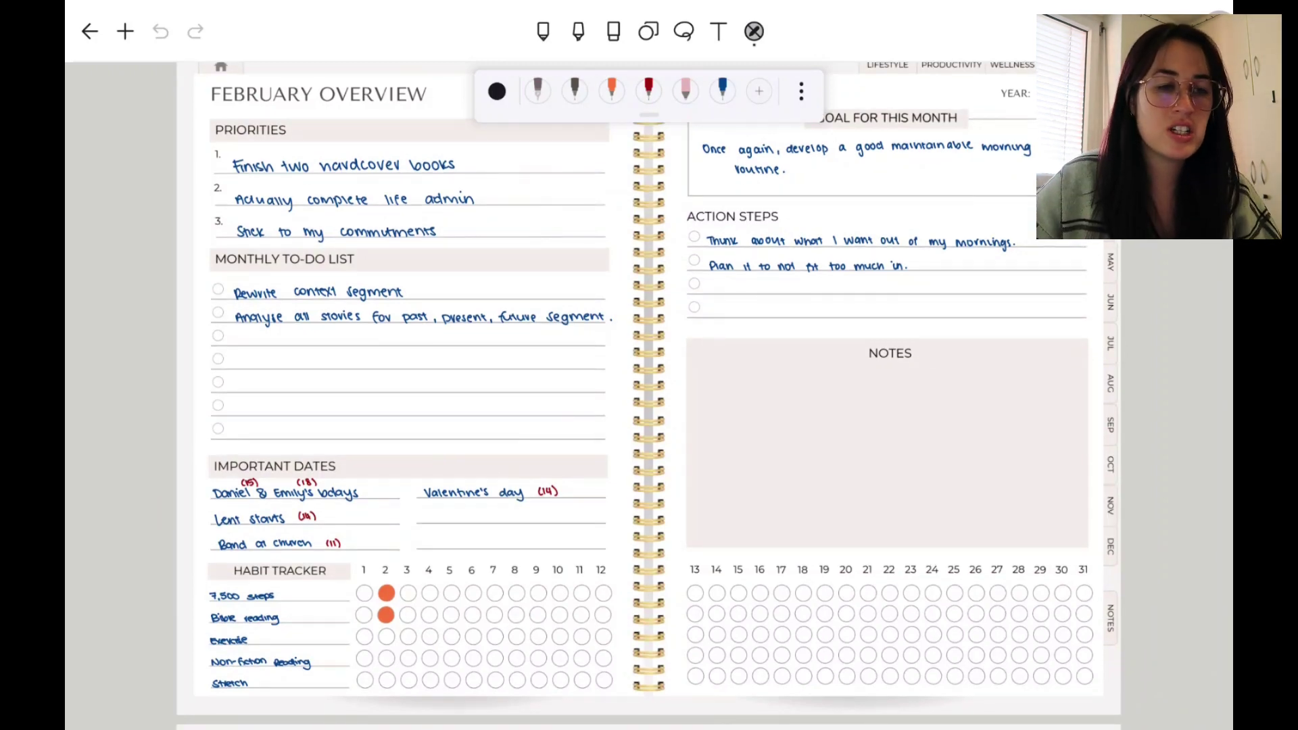
{"action": "scroll", "coordinate": [122, 643], "scroll_direction": "down", "scroll_amount": 20}
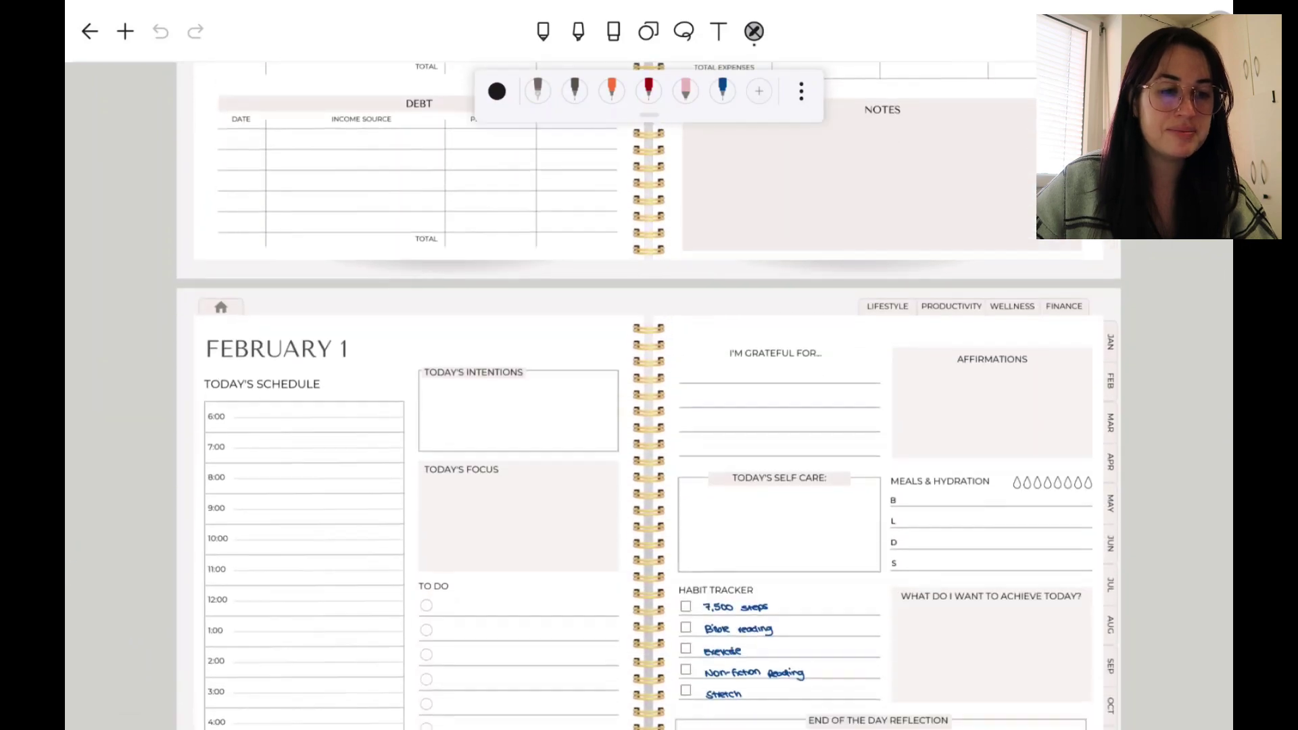
{"action": "scroll", "coordinate": [129, 637], "scroll_direction": "down", "scroll_amount": 15}
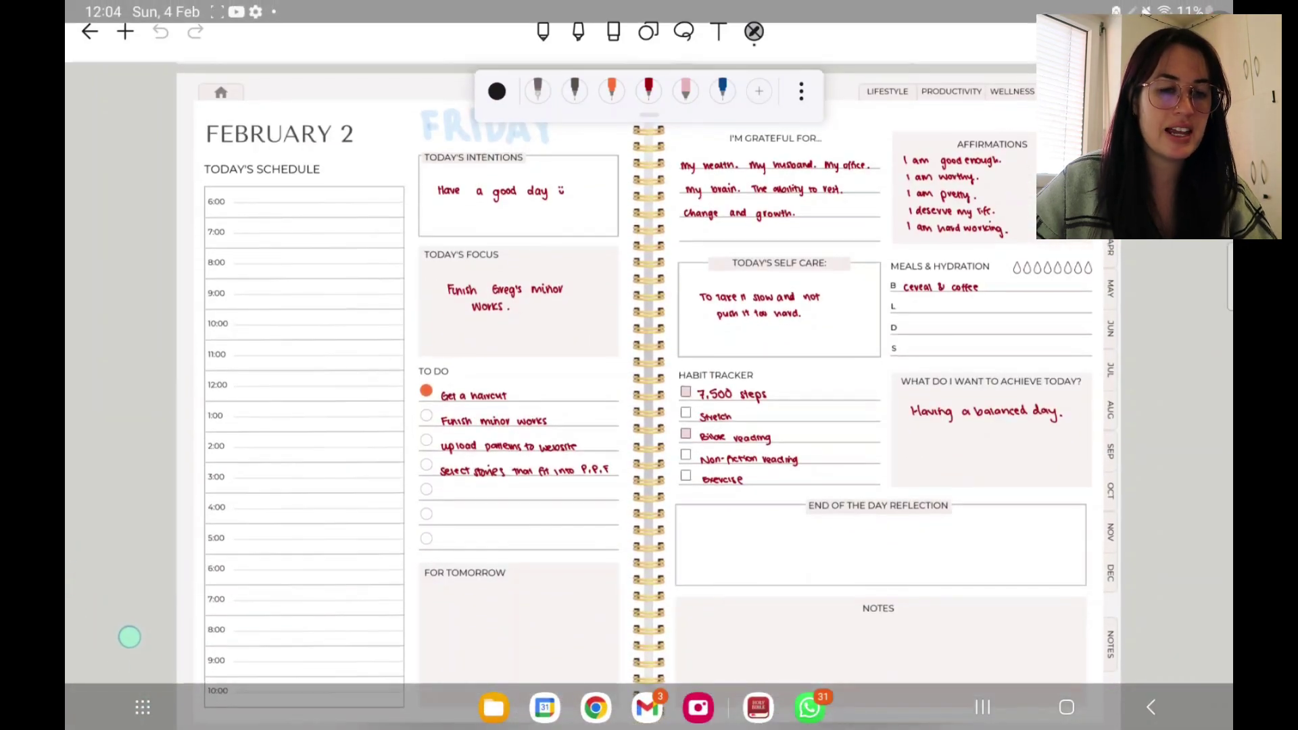
{"action": "scroll", "coordinate": [129, 637], "scroll_direction": "down", "scroll_amount": 15}
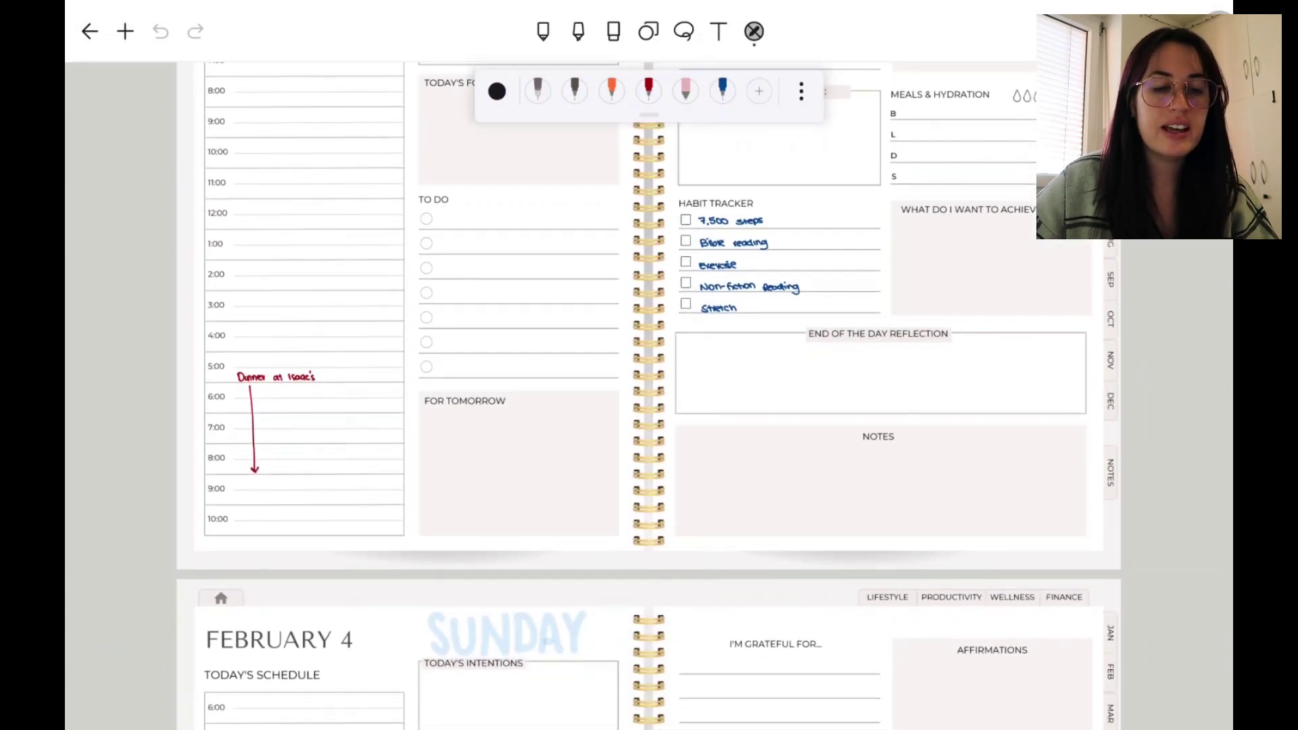
{"action": "scroll", "coordinate": [122, 608], "scroll_direction": "up", "scroll_amount": 15}
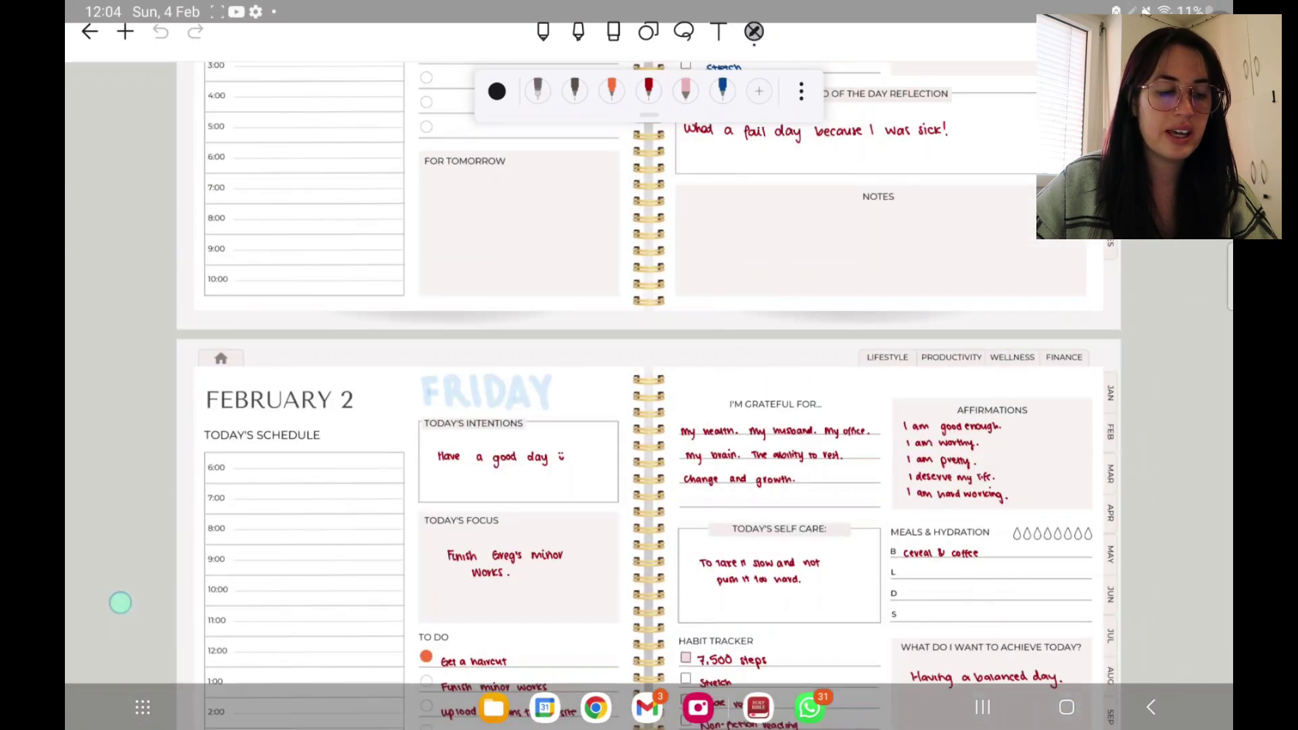
{"action": "scroll", "coordinate": [120, 603], "scroll_direction": "up", "scroll_amount": 15}
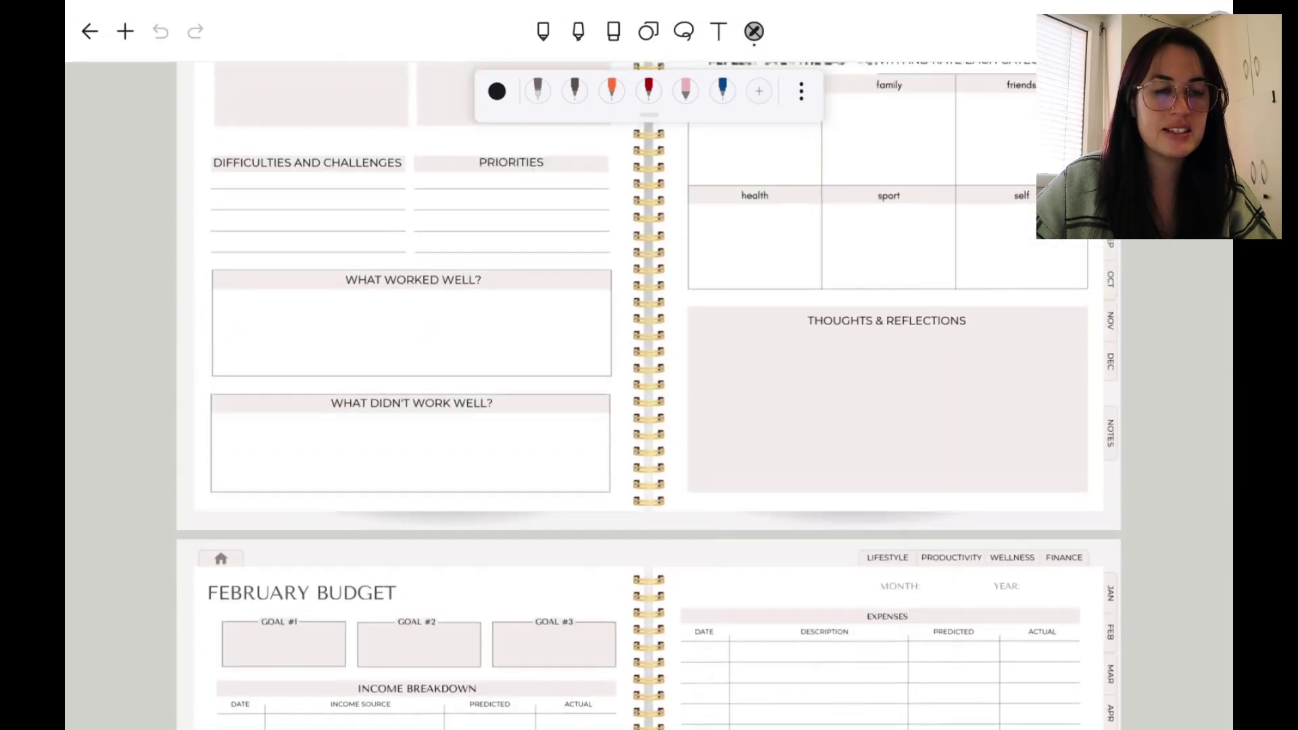
{"action": "scroll", "coordinate": [136, 676], "scroll_direction": "up", "scroll_amount": 15}
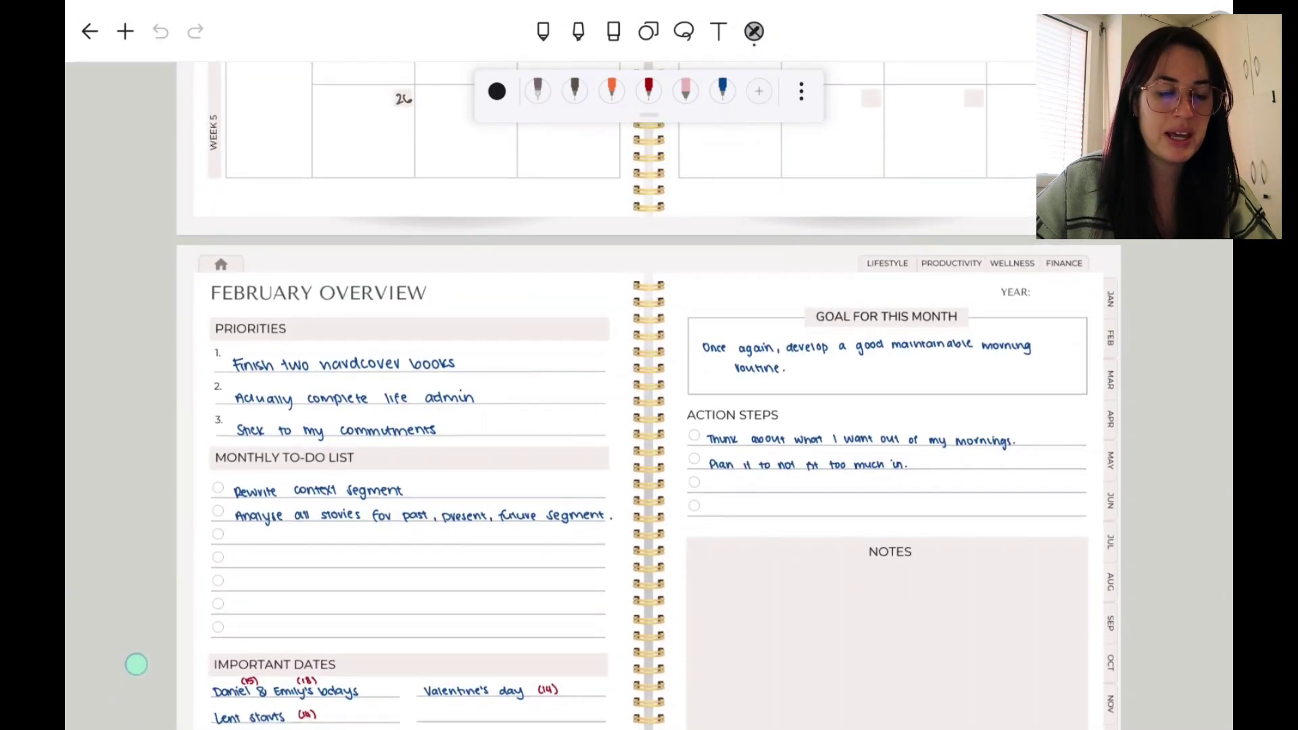
{"action": "scroll", "coordinate": [136, 664], "scroll_direction": "down", "scroll_amount": 5}
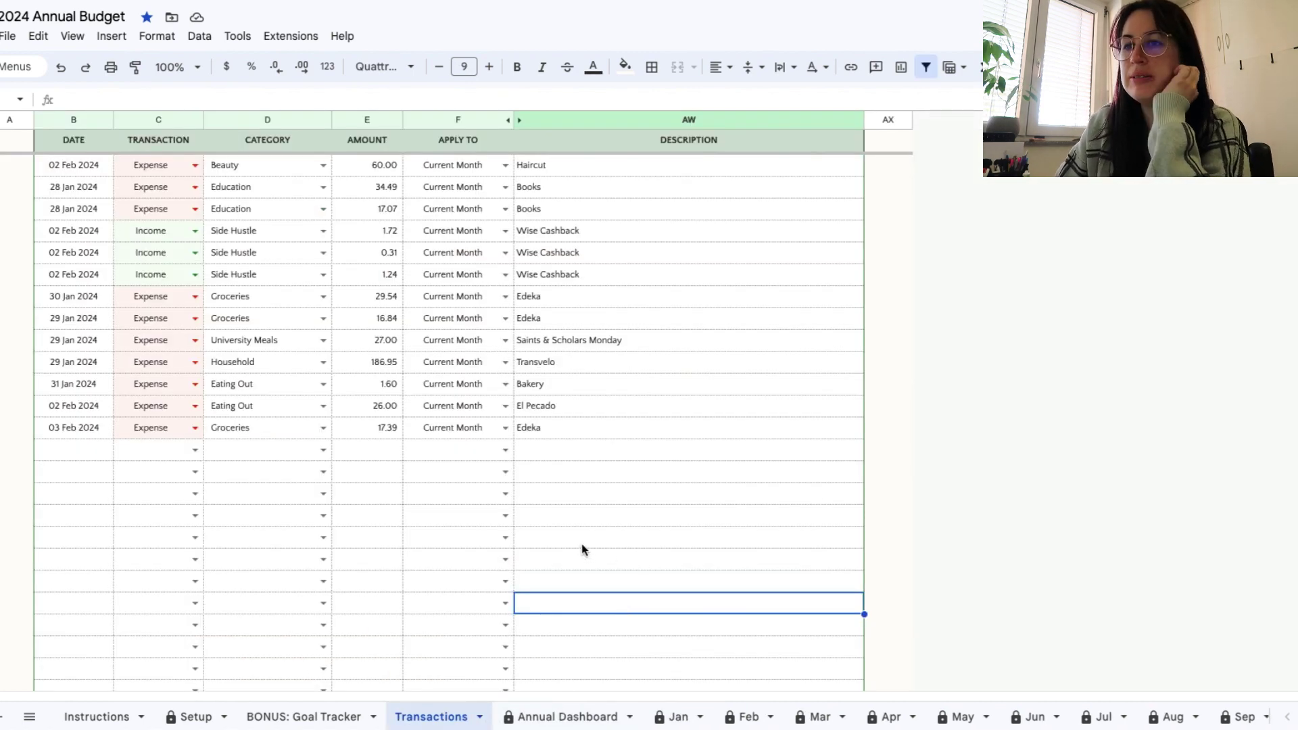
In the 2024 Annual Budget's Transactions sheet, clear the amounts of the Naldo DE Ticket subscription and the 15 Jan Health Insurance bill
{"action": "scroll", "coordinate": [580, 548], "scroll_direction": "up", "scroll_amount": 10}
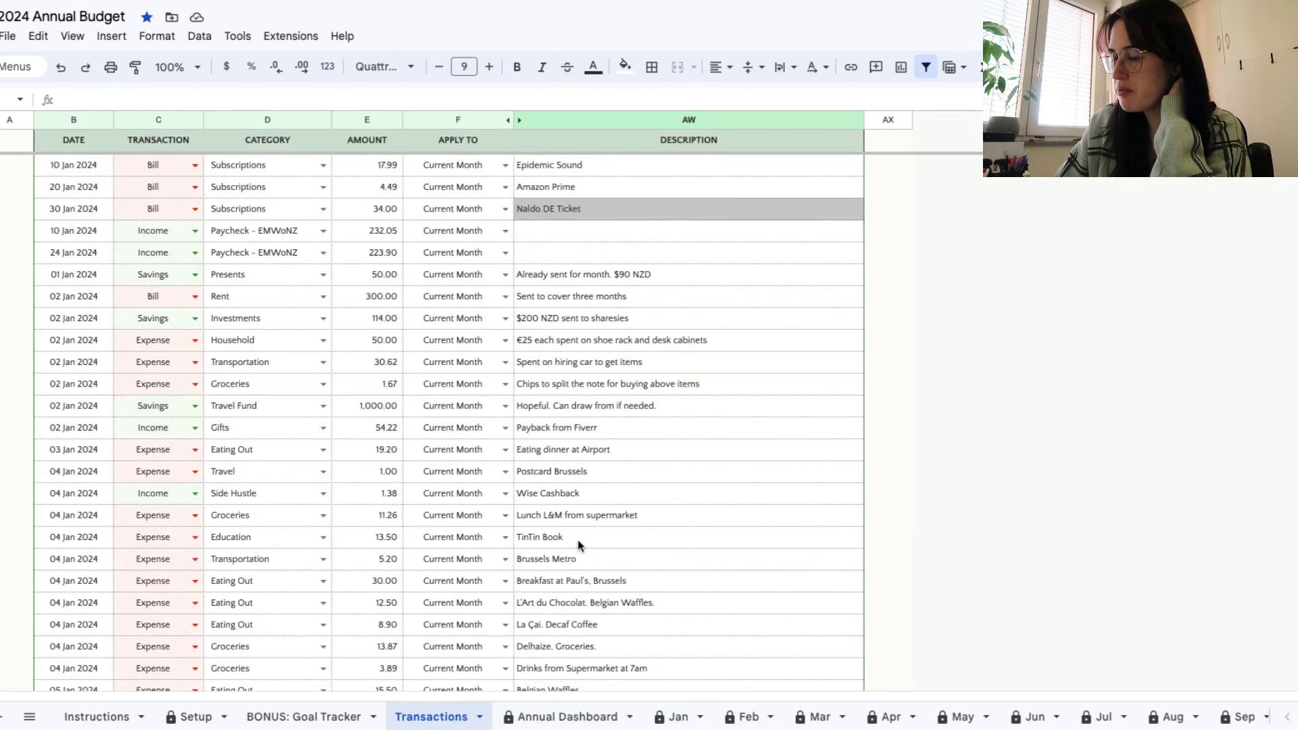
{"action": "scroll", "coordinate": [578, 545], "scroll_direction": "up", "scroll_amount": 3}
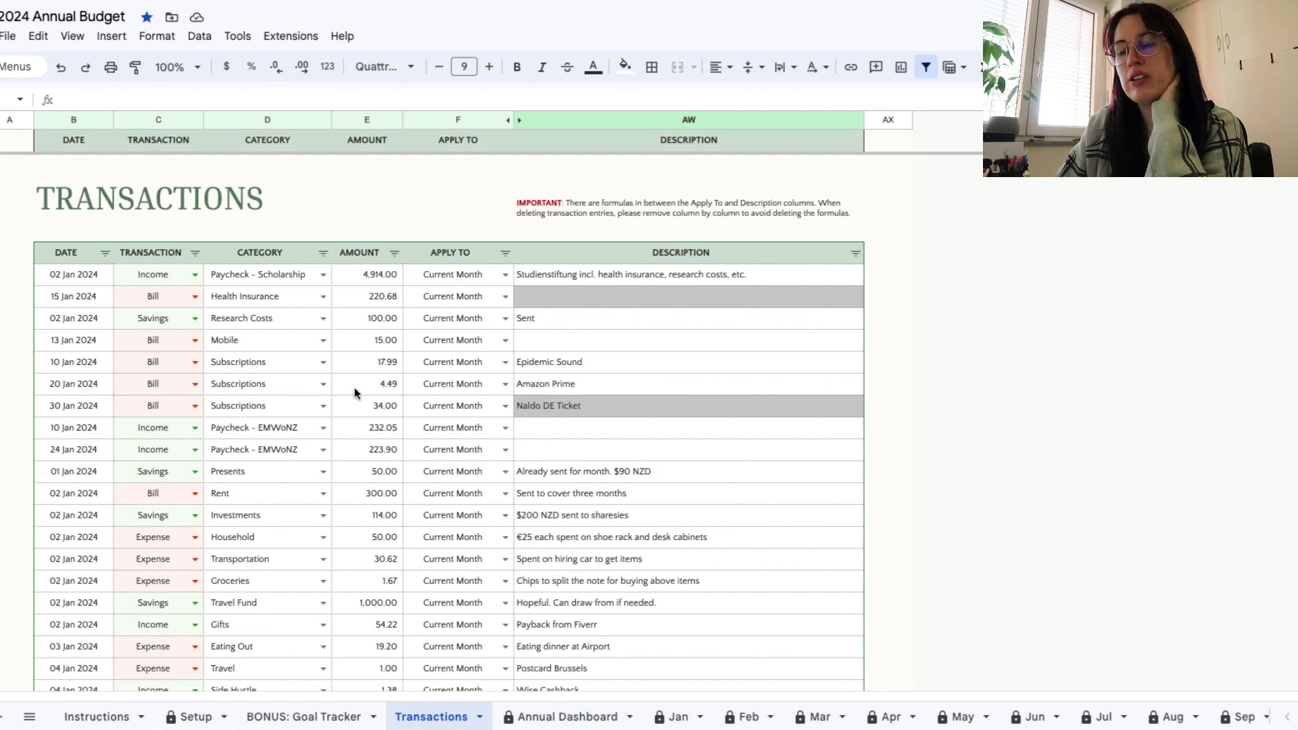
{"action": "left_click", "coordinate": [376, 407]}
{"action": "key", "text": "Delete"}
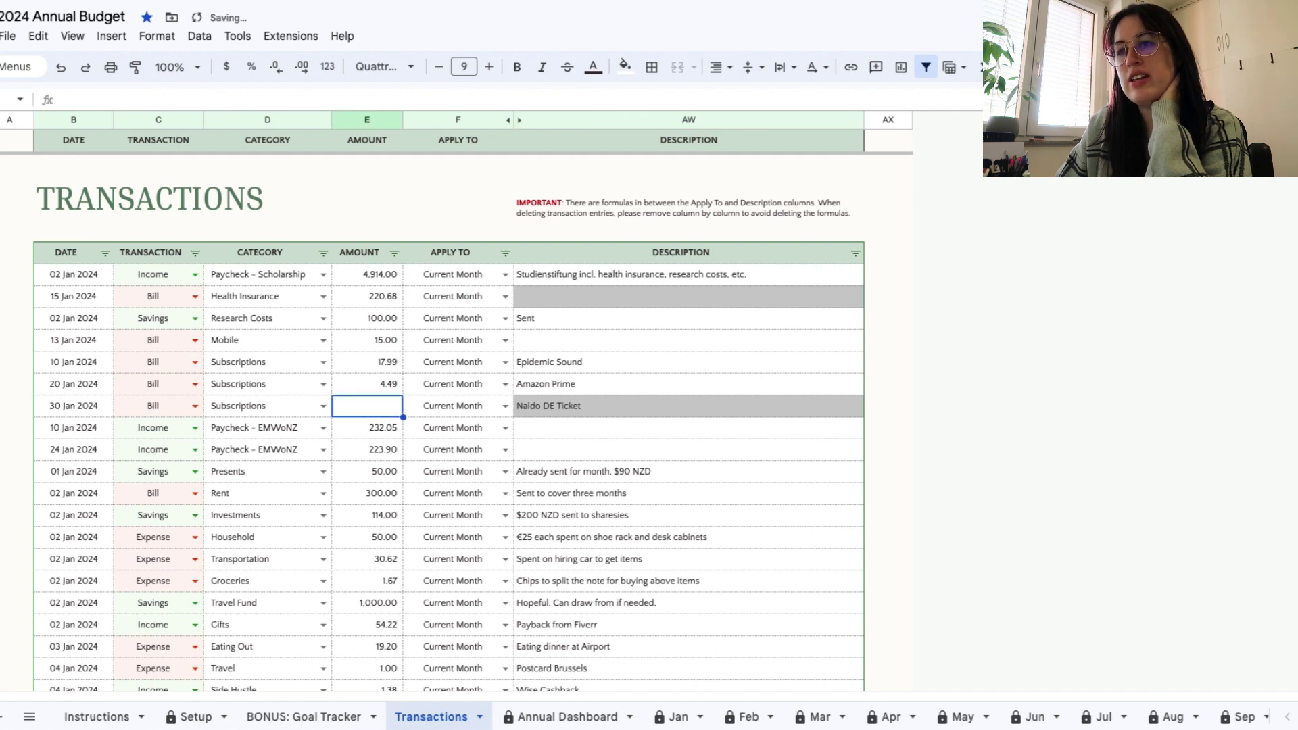
{"action": "left_click", "coordinate": [380, 295]}
{"action": "key", "text": "Delete"}
Review the entries down to the end of the transactions list and open the February budget dashboard
{"action": "scroll", "coordinate": [441, 364], "scroll_direction": "down", "scroll_amount": 9}
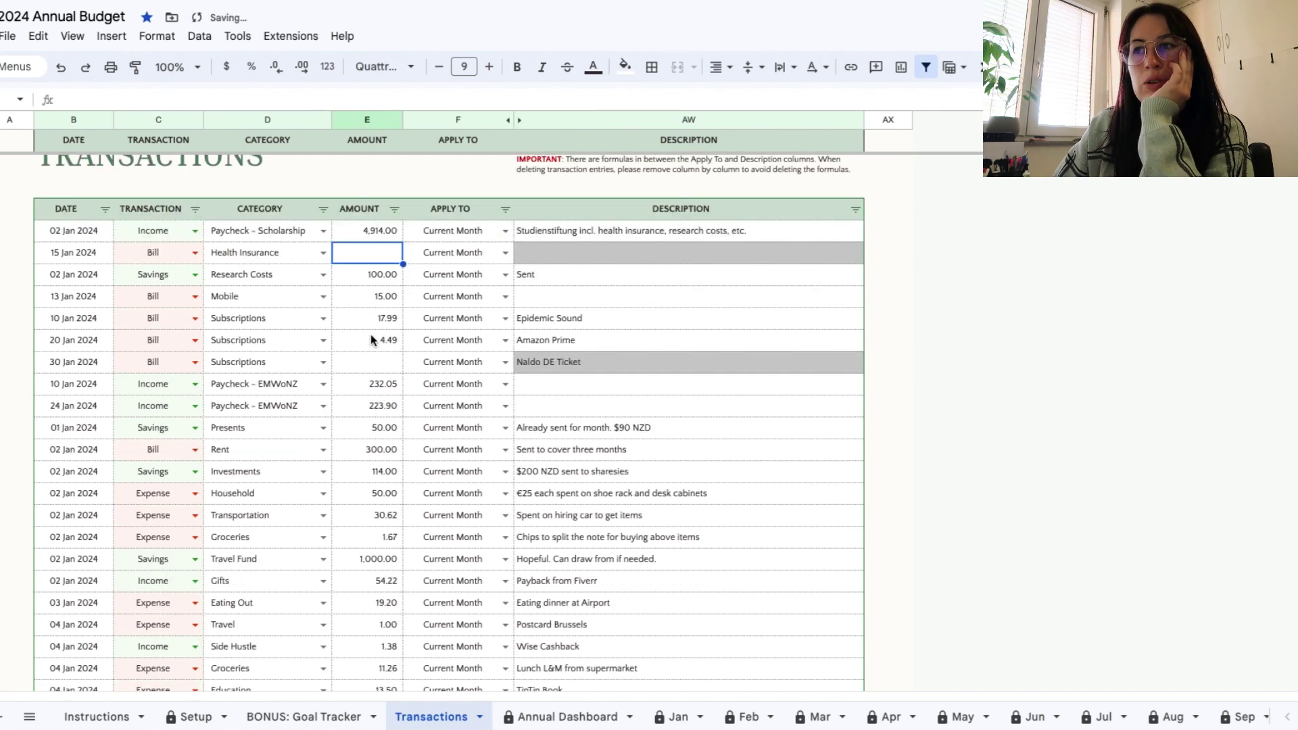
{"action": "scroll", "coordinate": [546, 309], "scroll_direction": "down", "scroll_amount": 15}
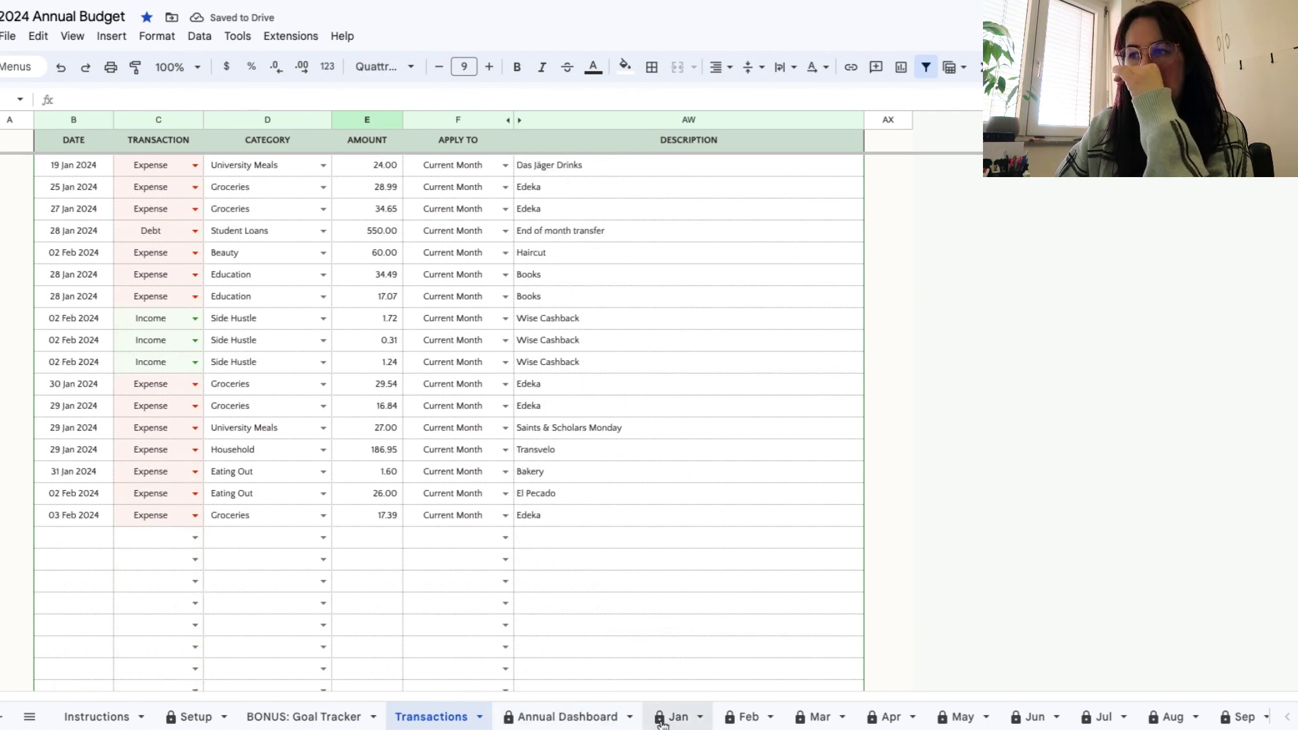
{"action": "left_click", "coordinate": [727, 721]}
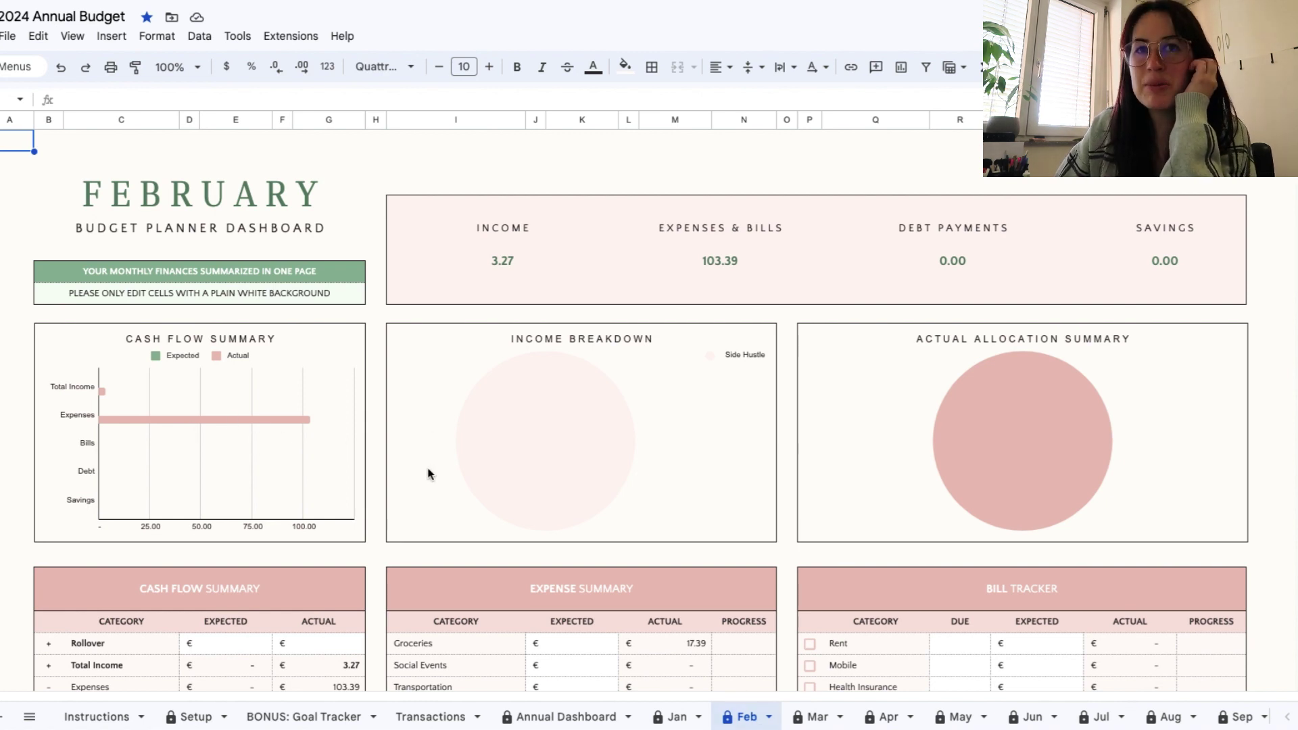
Open the January dashboard and examine the actual Gifts and Side Hustle income in the Income Summary
{"action": "left_click", "coordinate": [677, 717]}
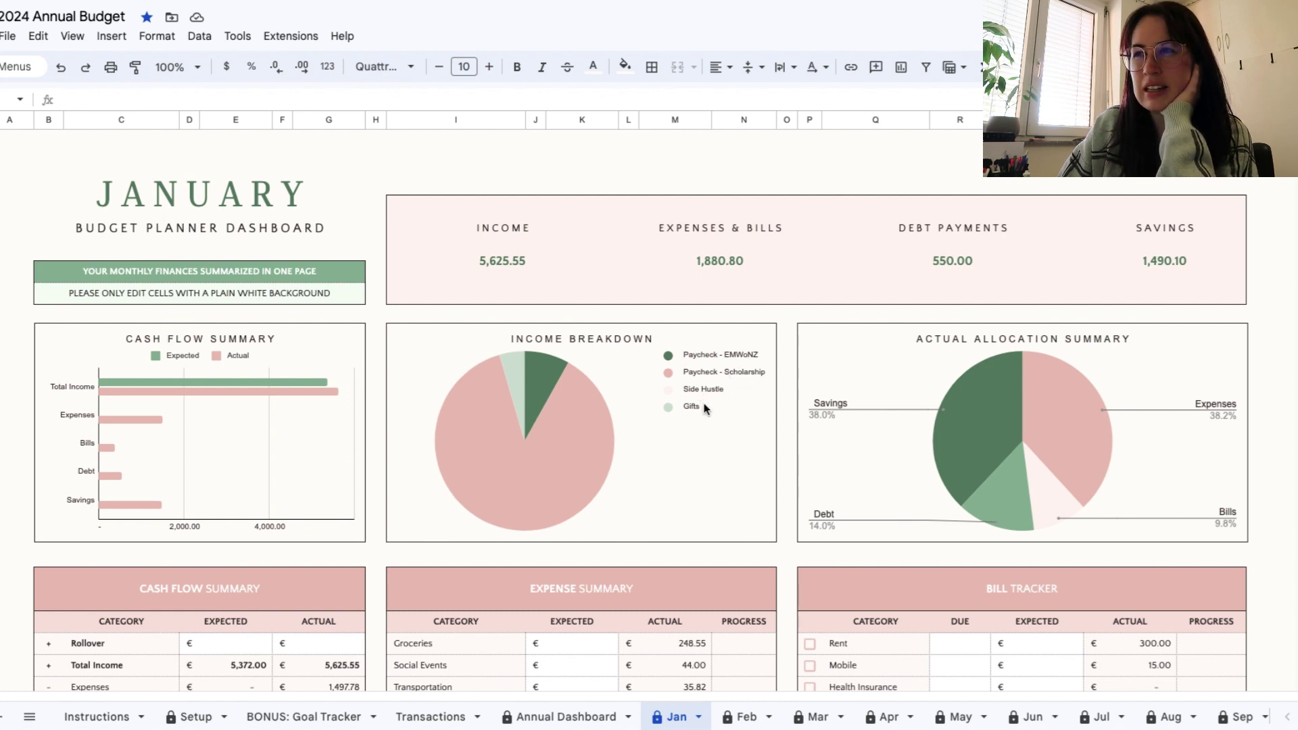
{"action": "scroll", "coordinate": [703, 409], "scroll_direction": "down", "scroll_amount": 8}
{"action": "left_click", "coordinate": [345, 382]}
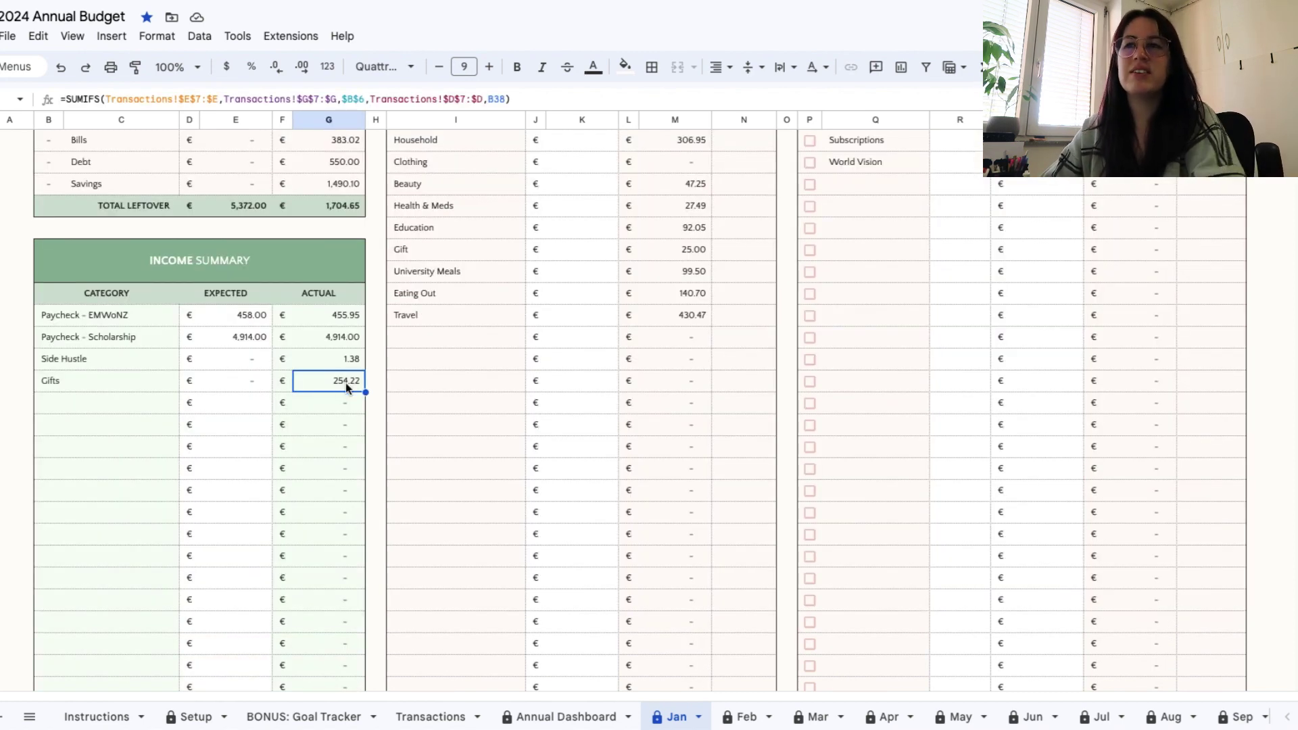
{"action": "left_click", "coordinate": [326, 364]}
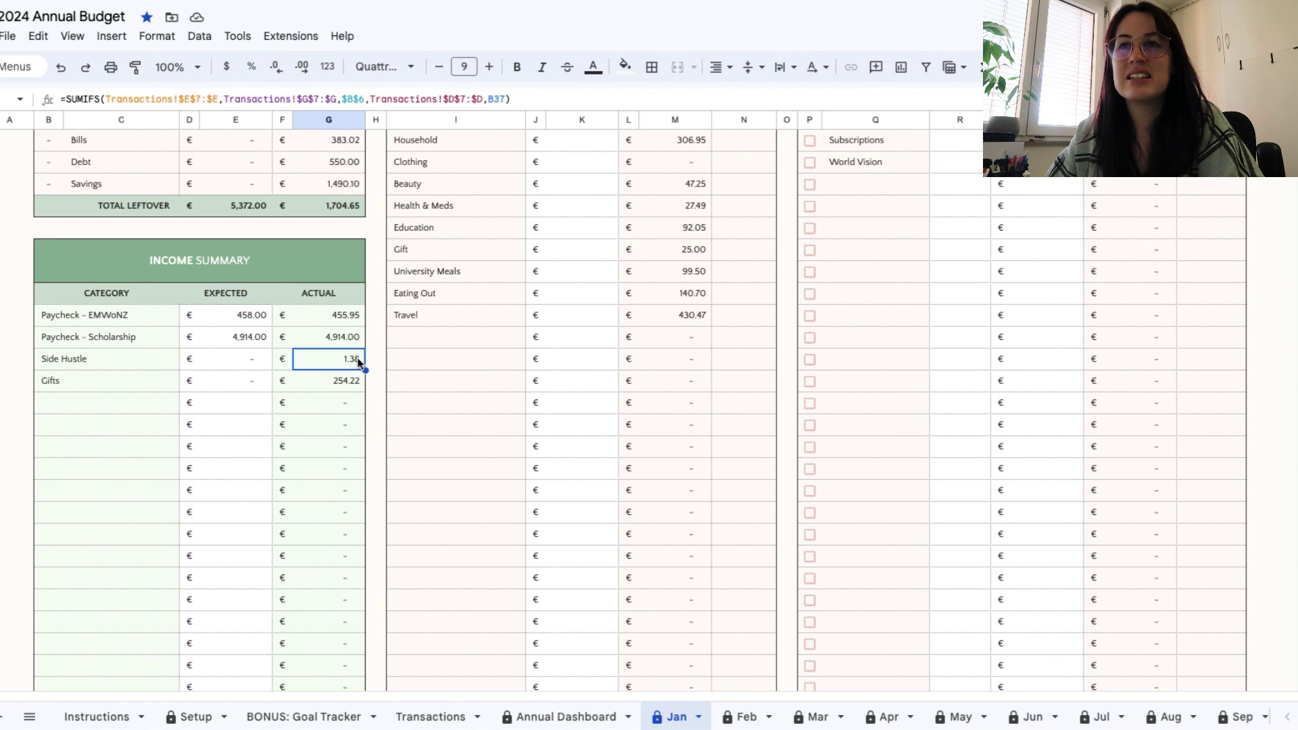
Examine January's overall totals for expenses and bills, debt payments and savings at the head of the dashboard
{"action": "scroll", "coordinate": [359, 339], "scroll_direction": "up", "scroll_amount": 10}
{"action": "scroll", "coordinate": [829, 367], "scroll_direction": "down", "scroll_amount": 1}
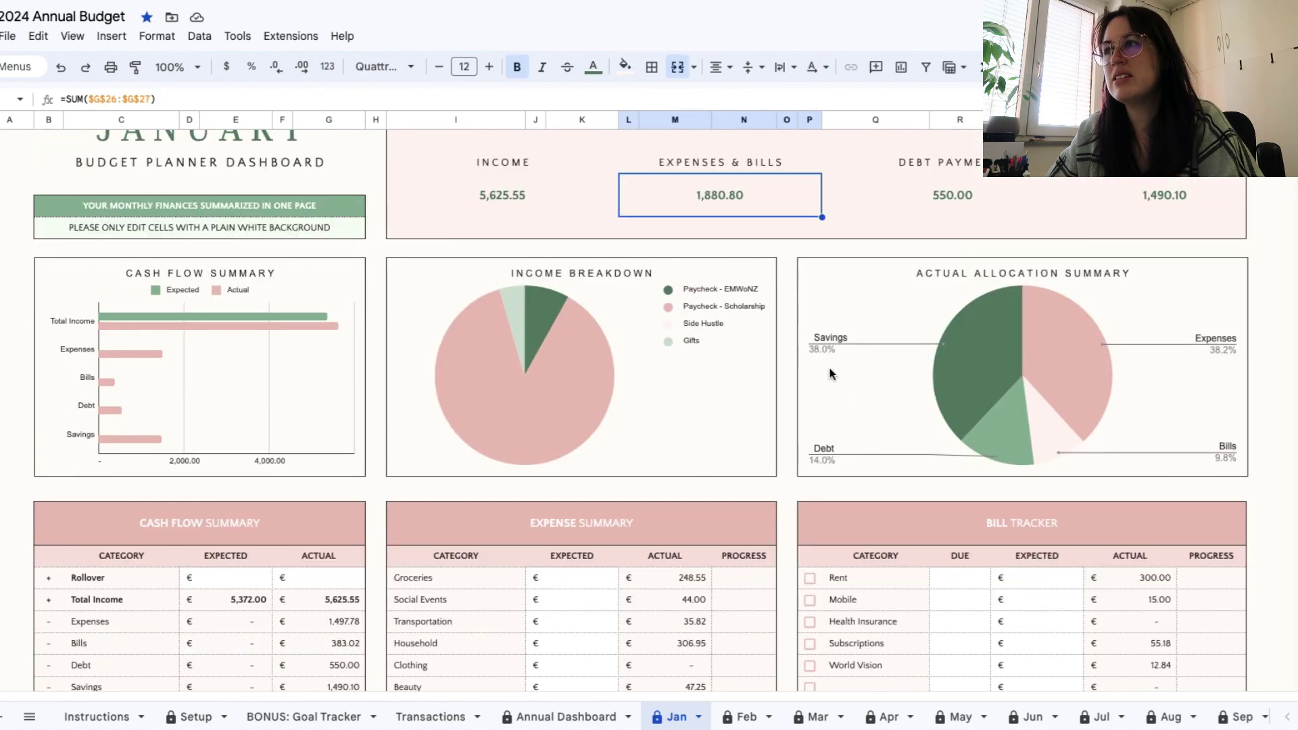
{"action": "scroll", "coordinate": [829, 368], "scroll_direction": "up", "scroll_amount": 1}
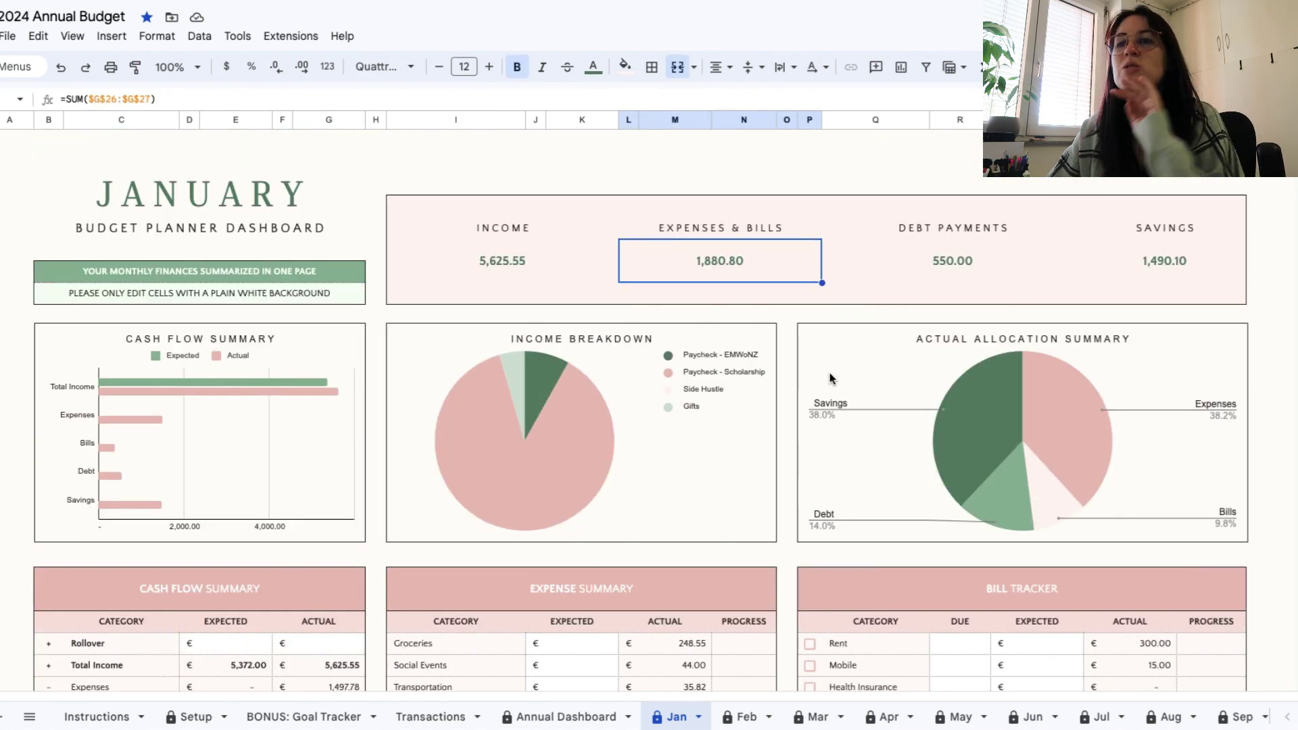
{"action": "left_click", "coordinate": [987, 251]}
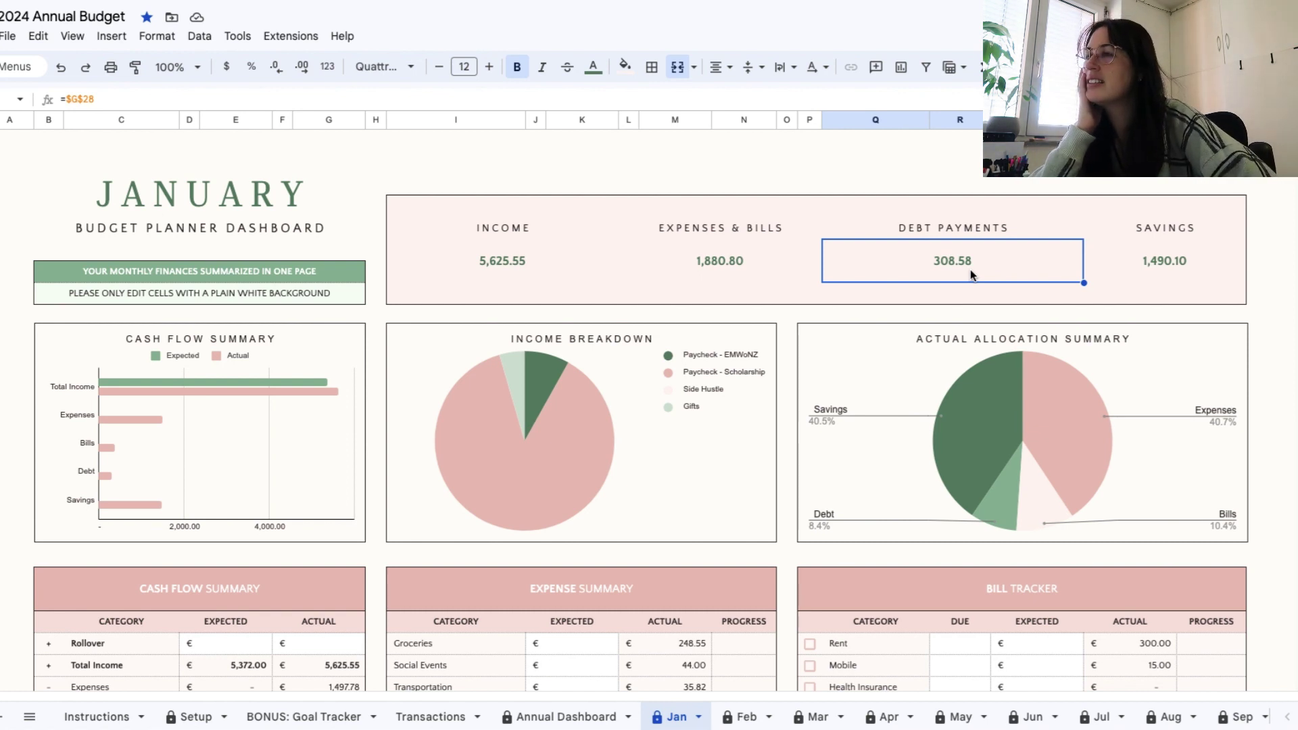
{"action": "left_click", "coordinate": [1136, 266]}
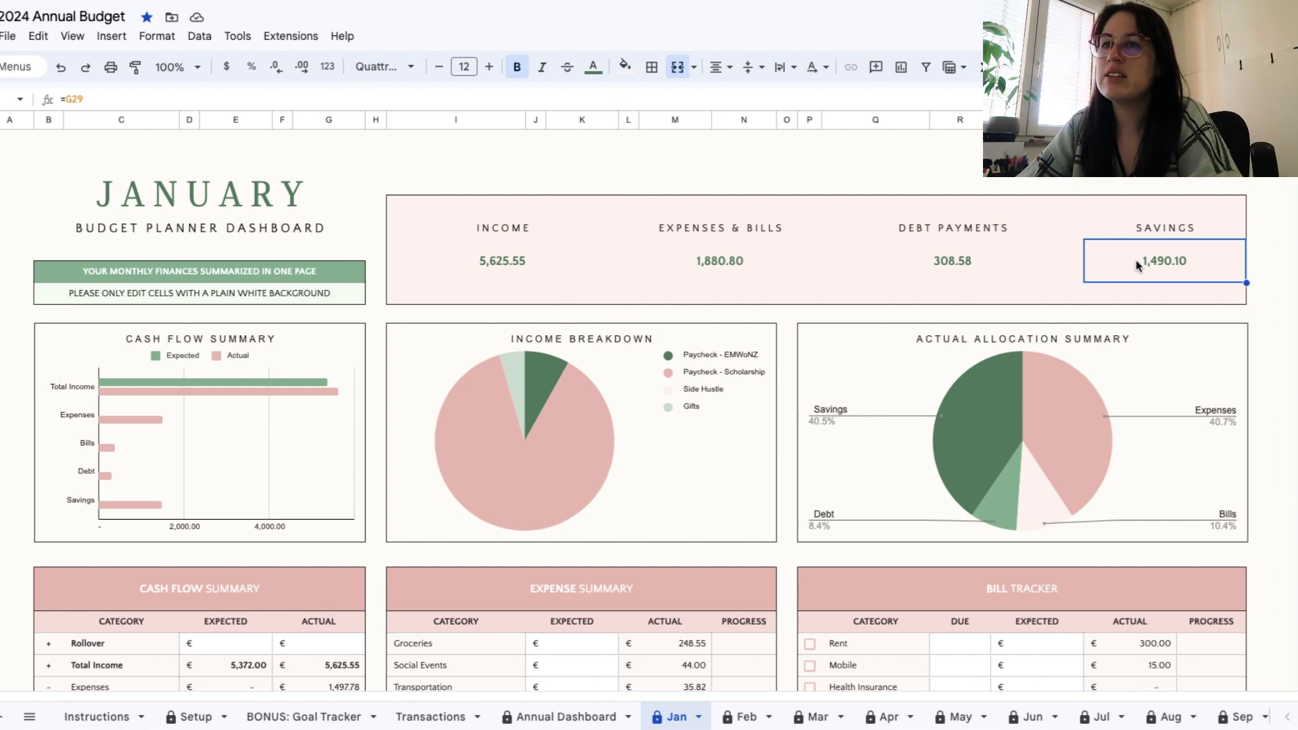
Examine January's actual spending on Groceries, Eating Out, University Meals and Travel in the Expense Summary
{"action": "scroll", "coordinate": [1132, 265], "scroll_direction": "down", "scroll_amount": 1}
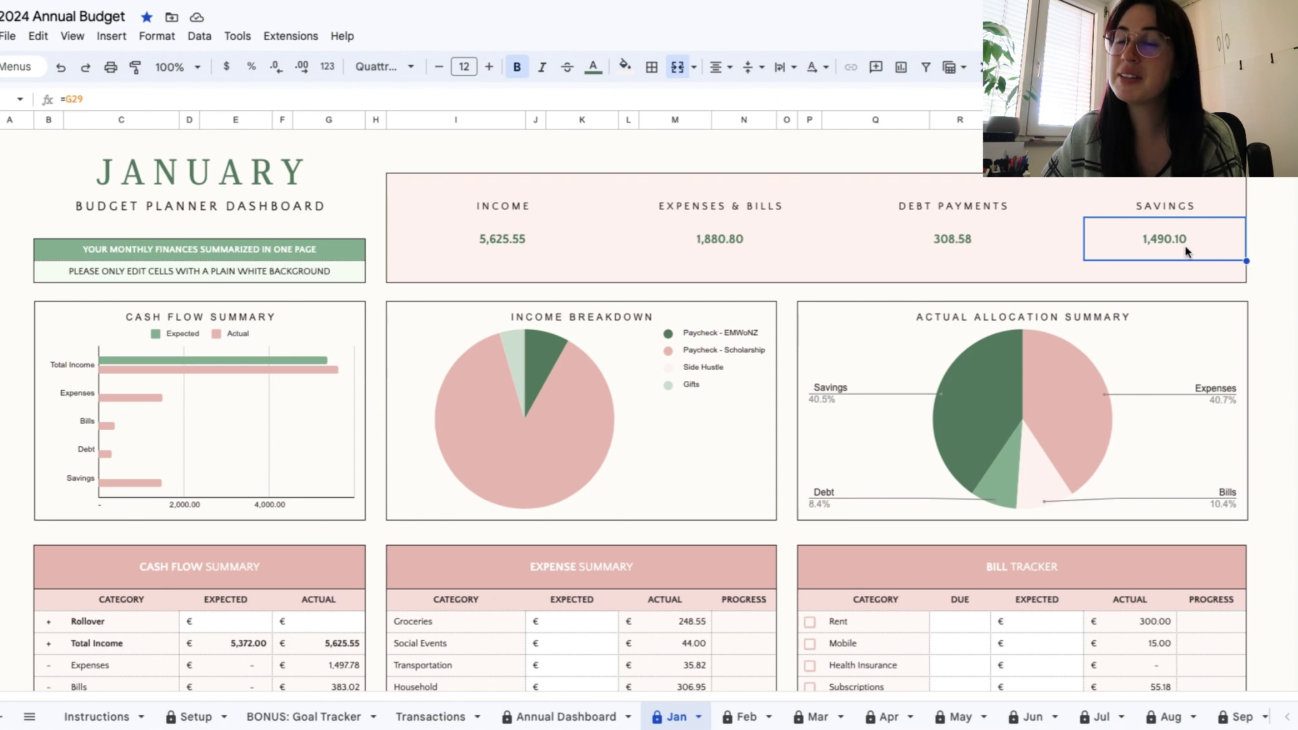
{"action": "scroll", "coordinate": [676, 318], "scroll_direction": "down", "scroll_amount": 5}
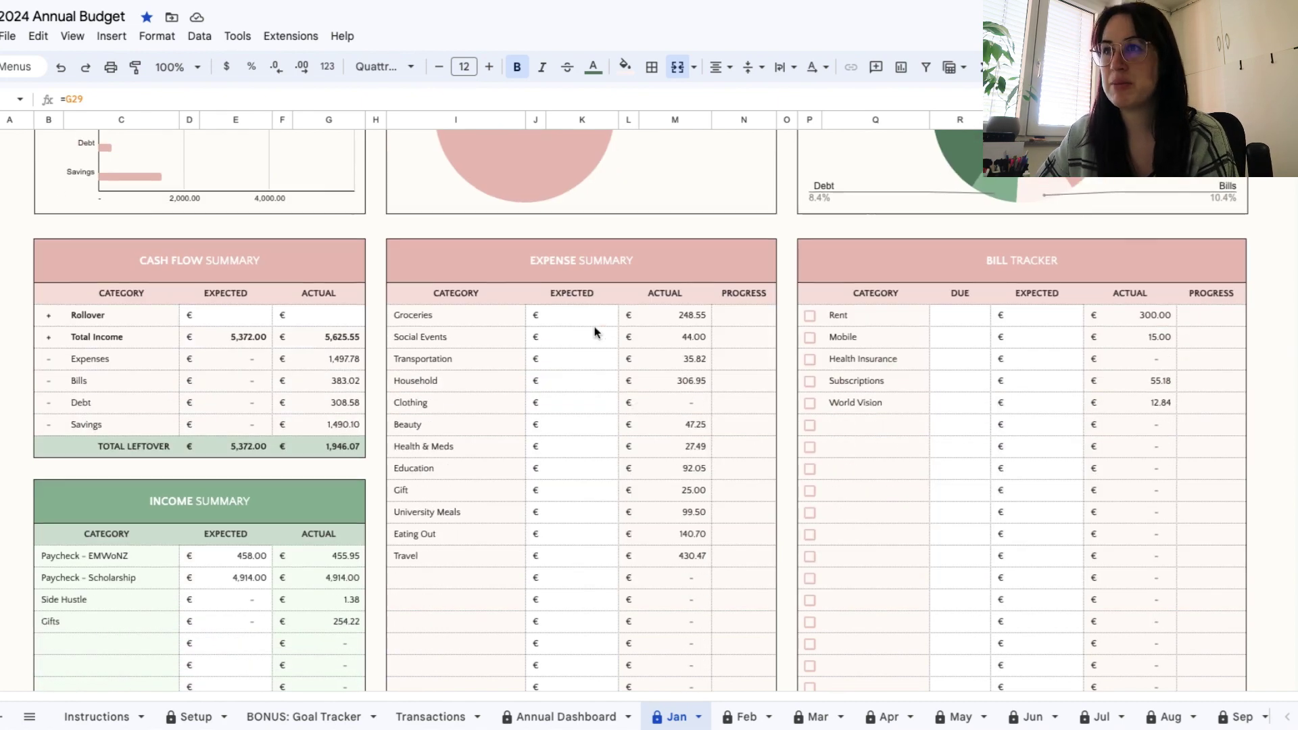
{"action": "left_click", "coordinate": [436, 317]}
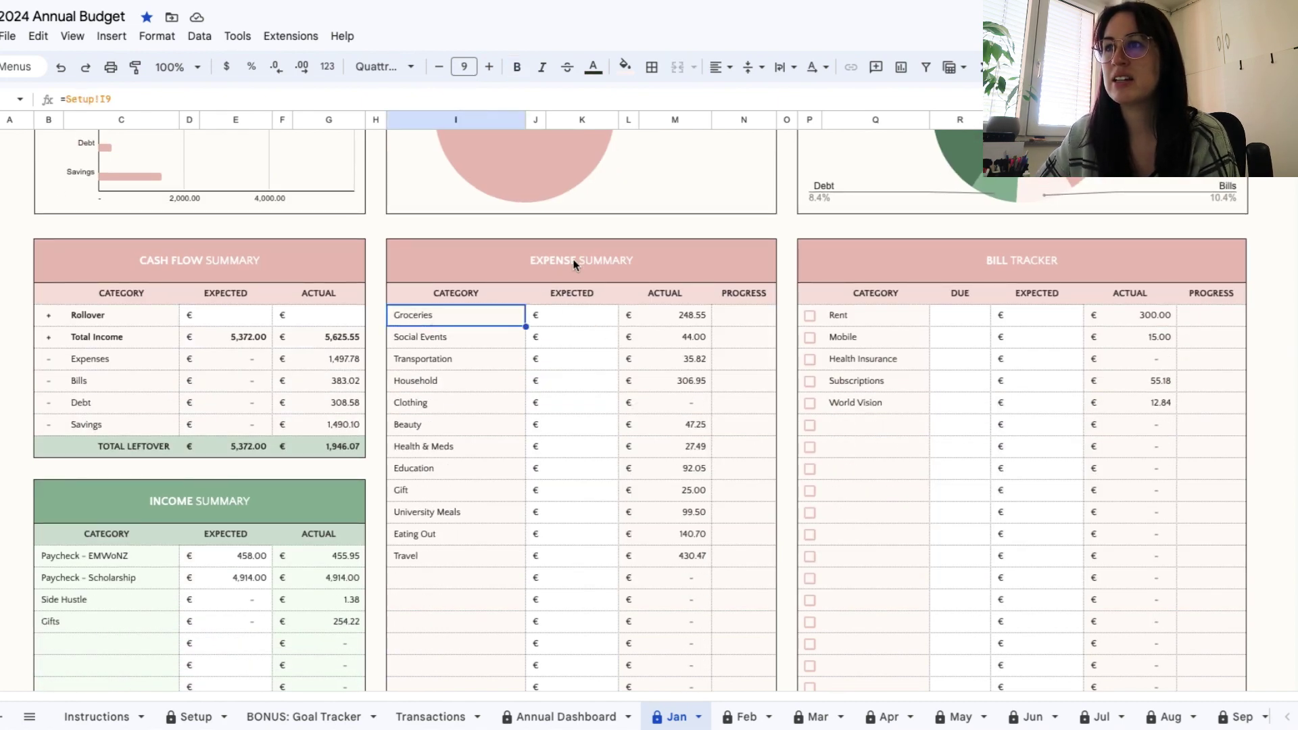
{"action": "left_click", "coordinate": [580, 261]}
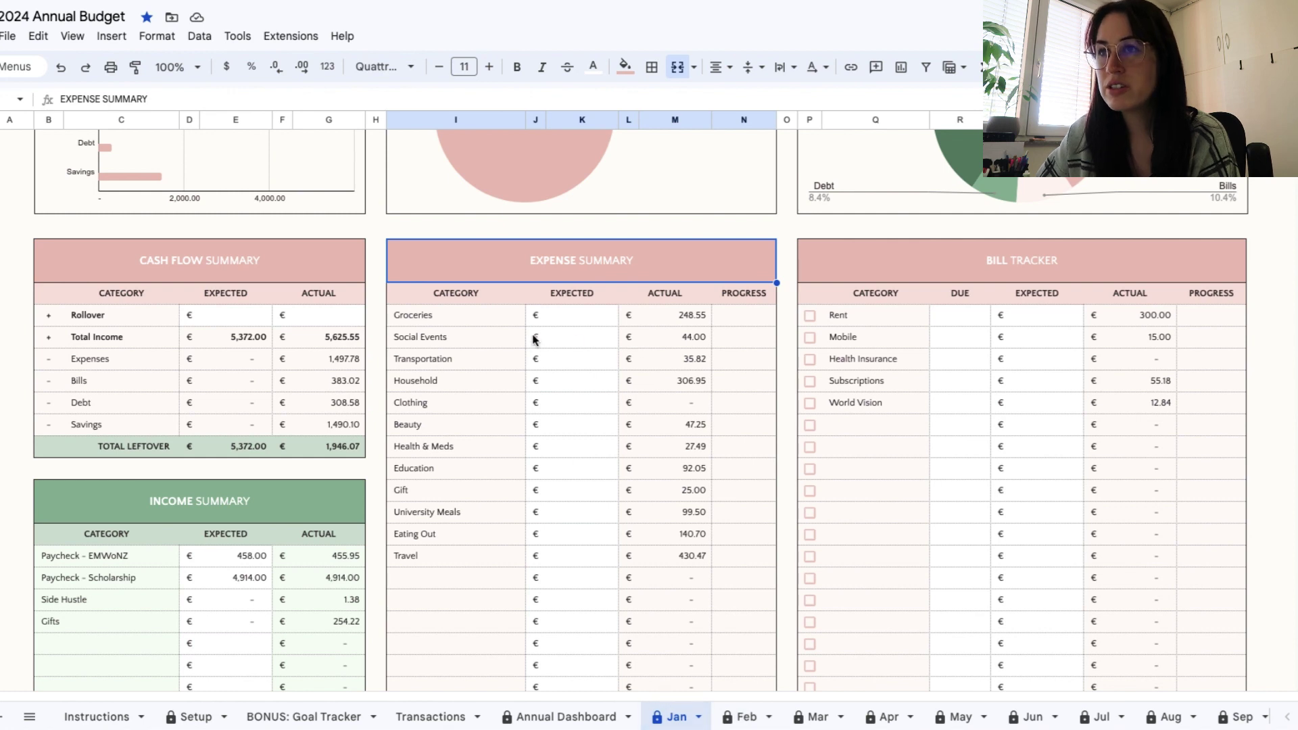
{"action": "left_click", "coordinate": [675, 315]}
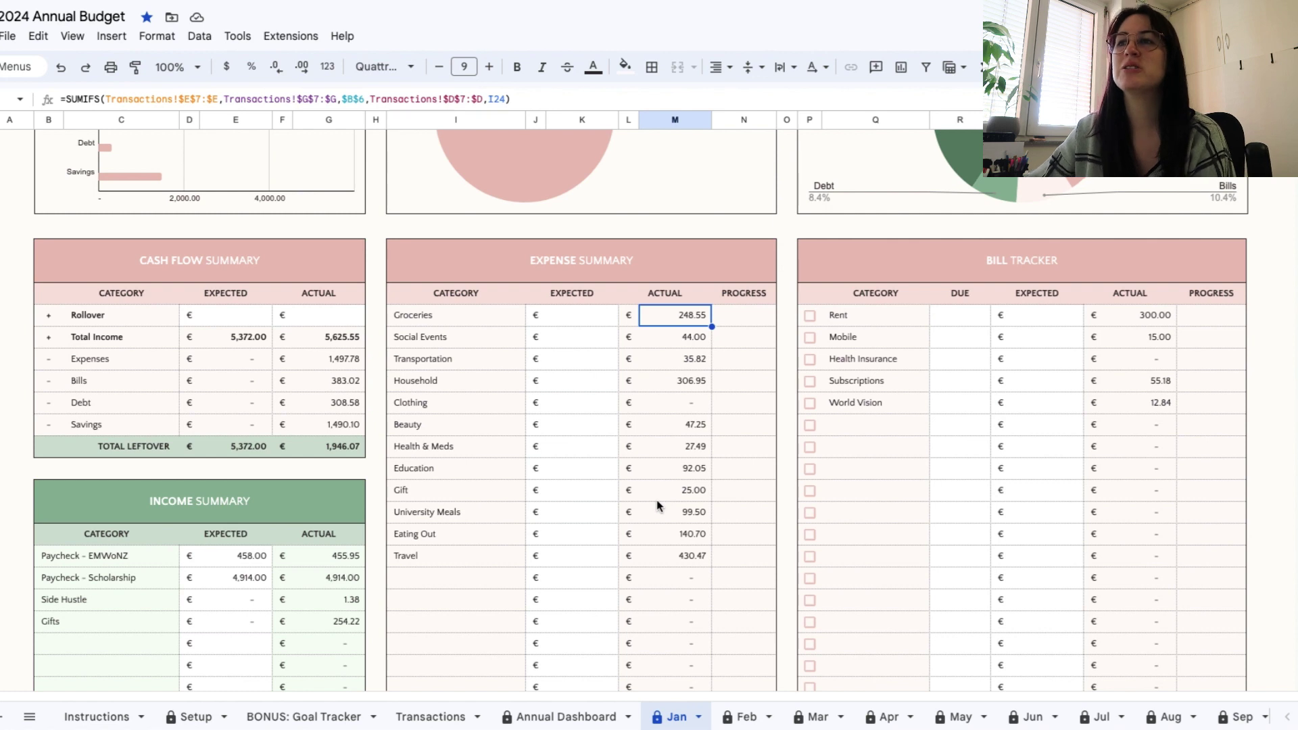
{"action": "left_click", "coordinate": [664, 538]}
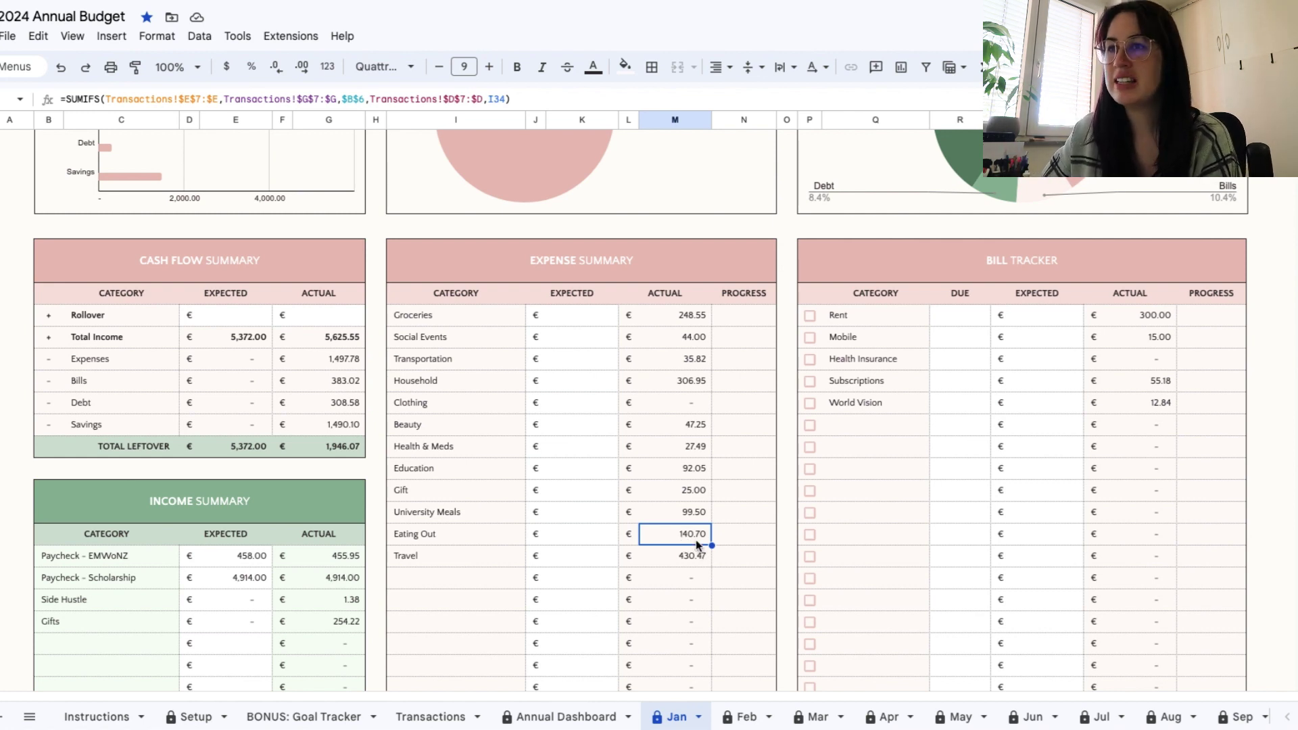
{"action": "left_click", "coordinate": [694, 517]}
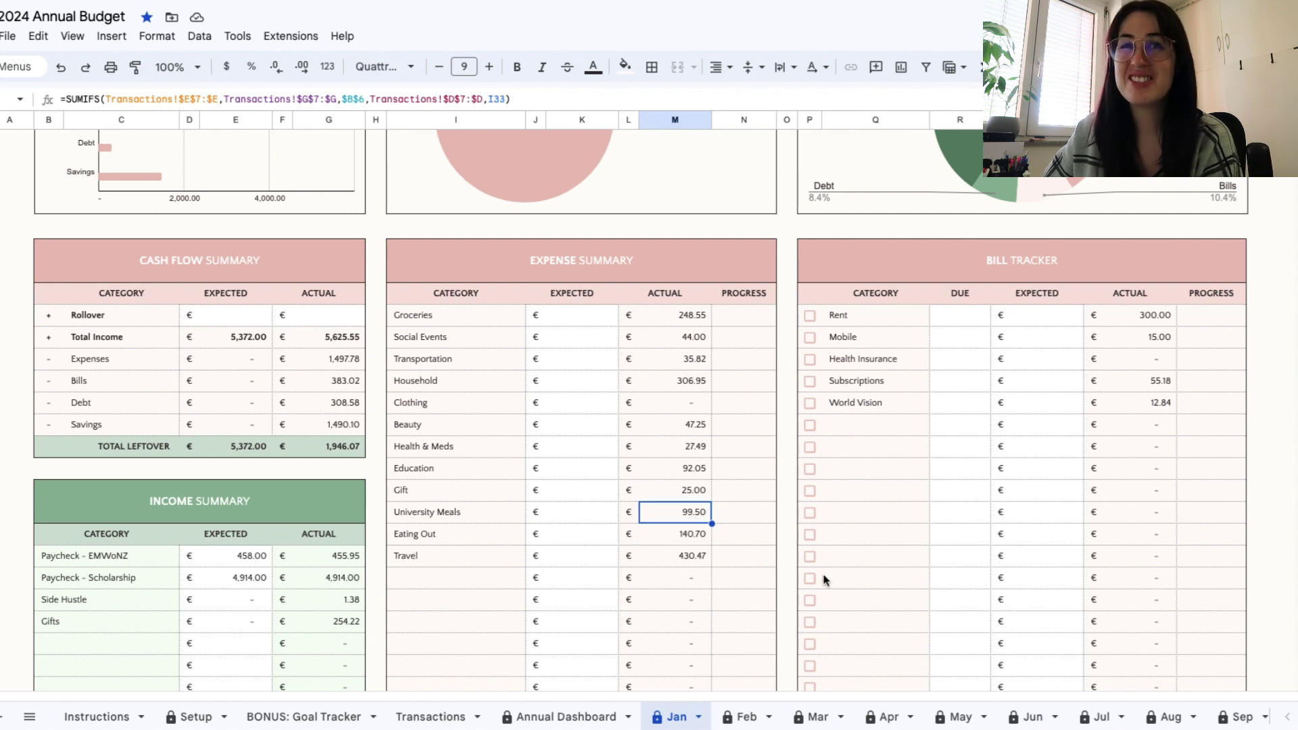
{"action": "left_click", "coordinate": [661, 533]}
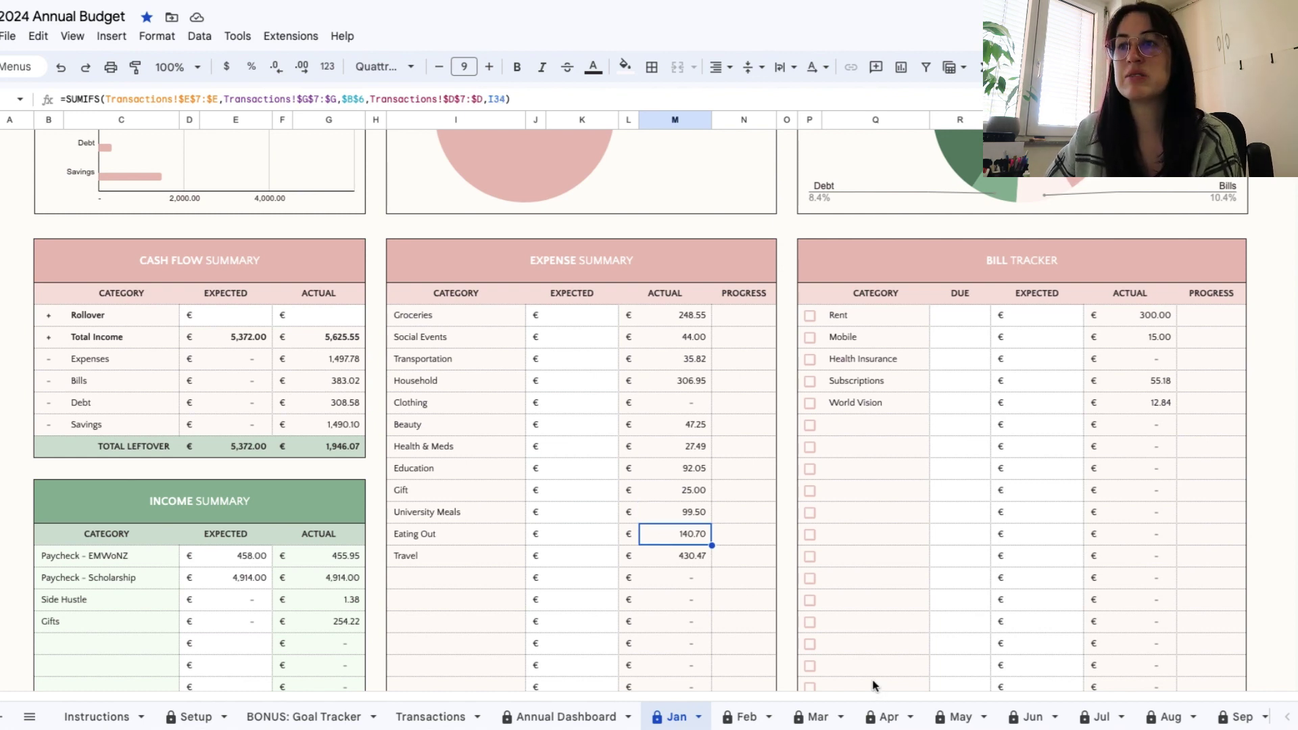
{"action": "left_click", "coordinate": [644, 563]}
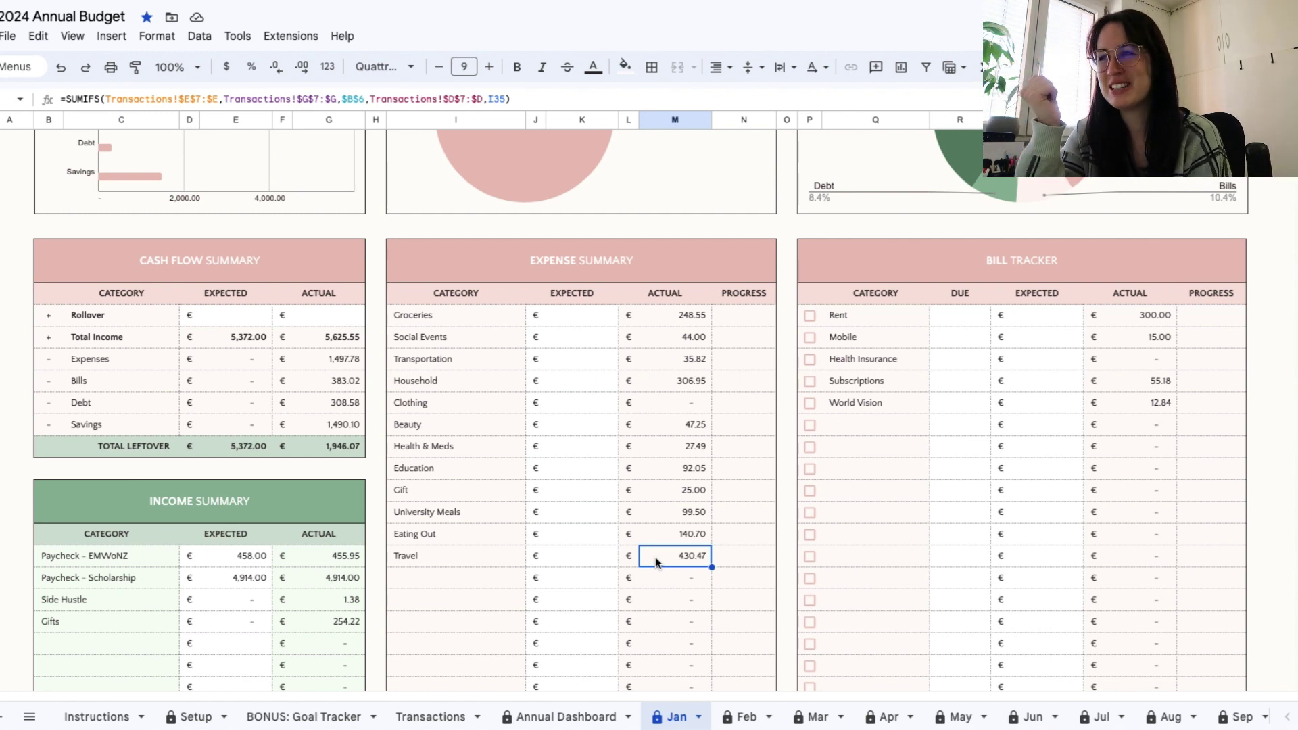
Examine January's actual spending on Gift, Education and Health & Meds in the Expense Summary
{"action": "key", "text": "Up"}
{"action": "key", "text": "Up"}
{"action": "key", "text": "Up"}
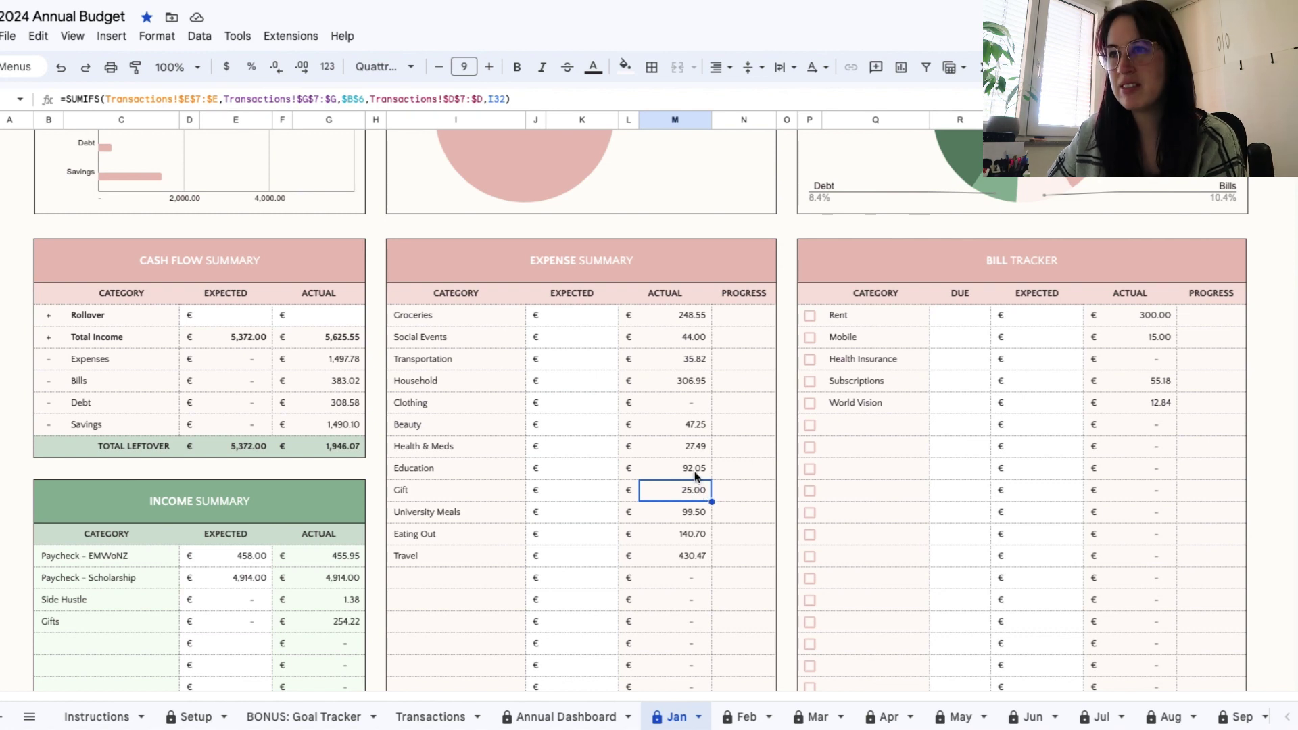
{"action": "left_click", "coordinate": [691, 473]}
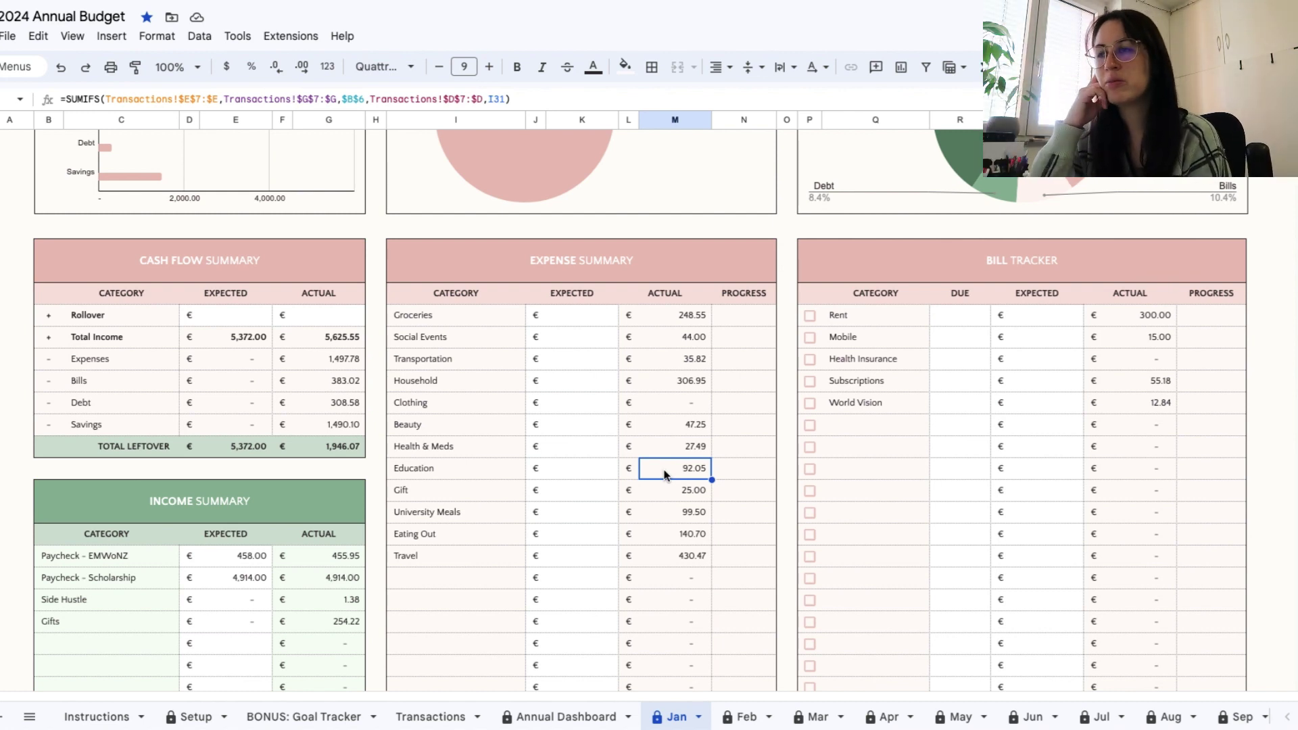
{"action": "left_click", "coordinate": [666, 447]}
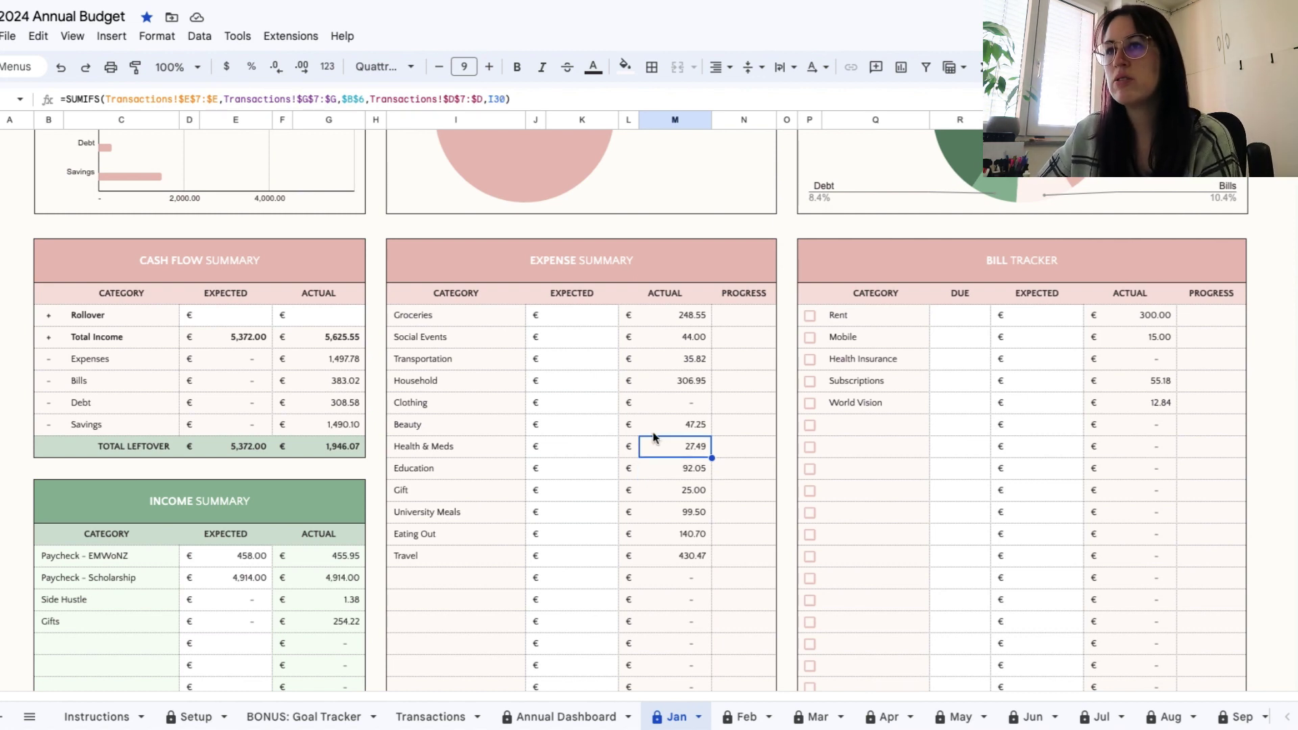
Check January's actual Beauty expense and compare it with the Beauty expense on the February dashboard
{"action": "left_click", "coordinate": [652, 426]}
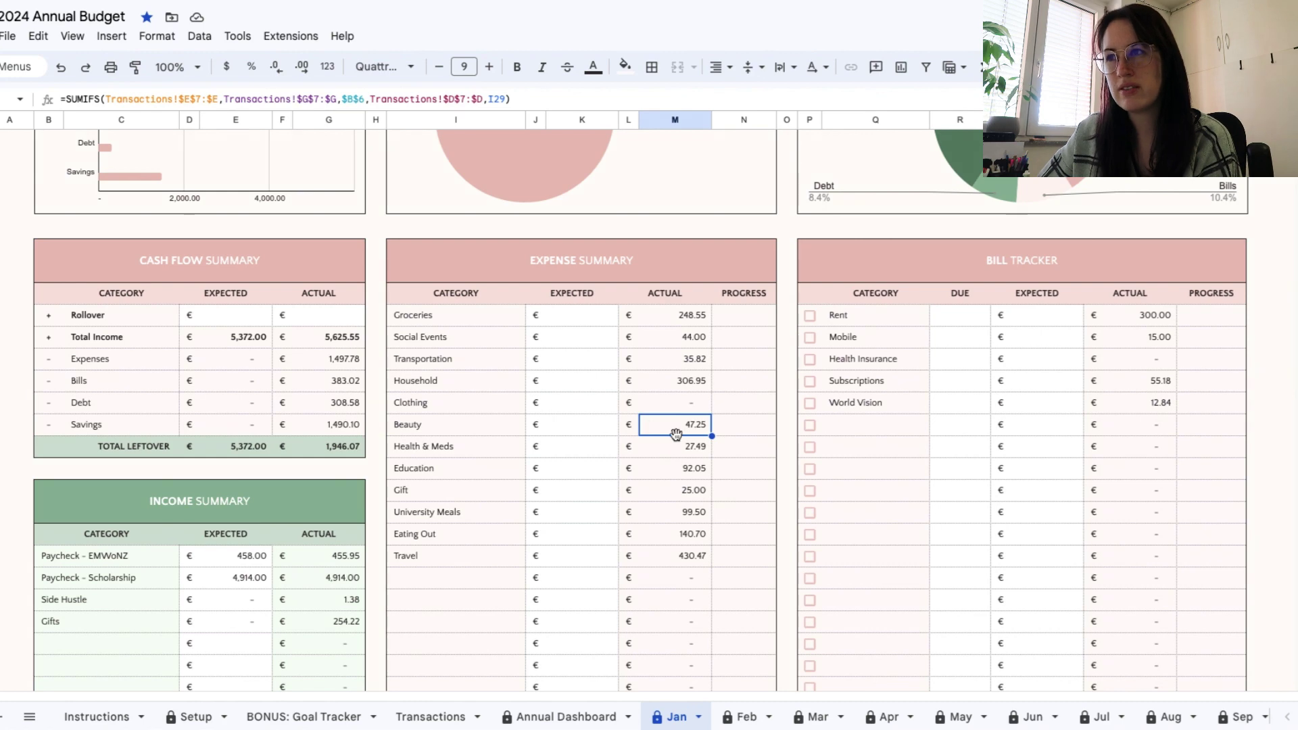
{"action": "left_click", "coordinate": [759, 722]}
{"action": "scroll", "coordinate": [746, 605], "scroll_direction": "down", "scroll_amount": 3}
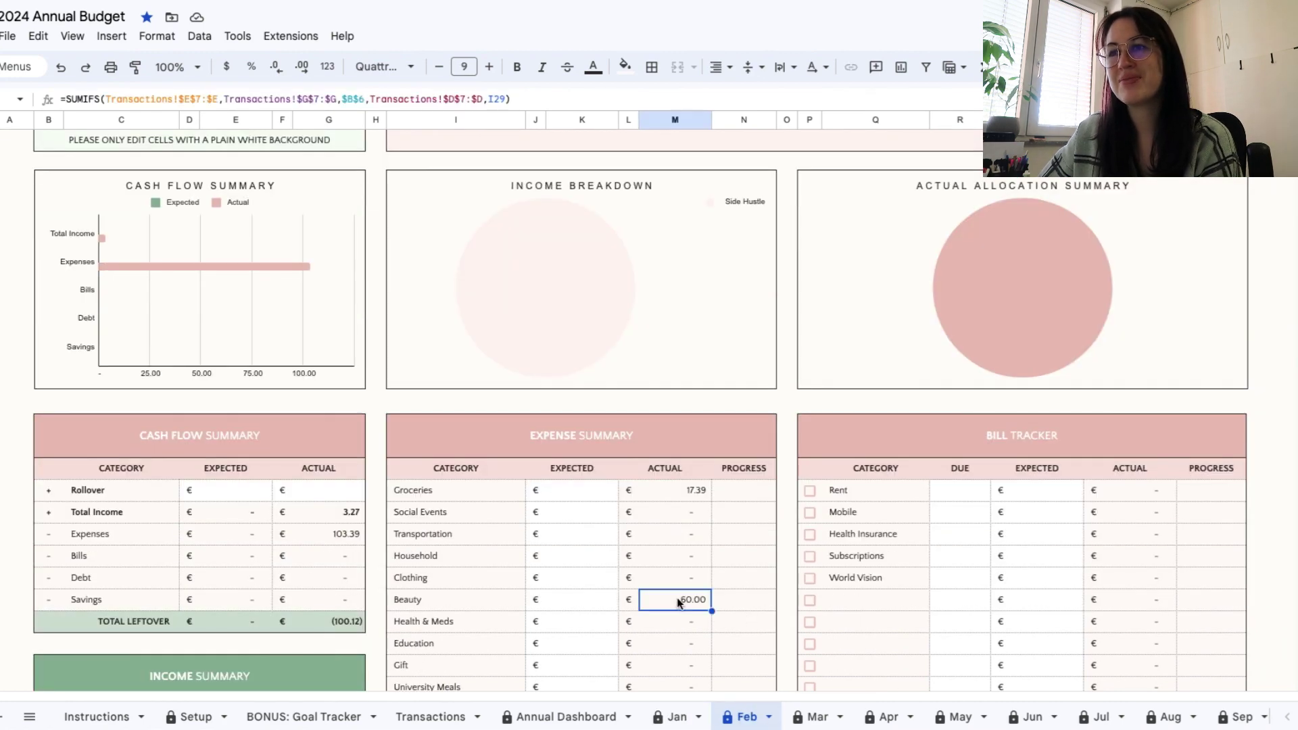
Return to the January dashboard and check the actual Clothing and Household spending in the Expense Summary
{"action": "left_click", "coordinate": [673, 717]}
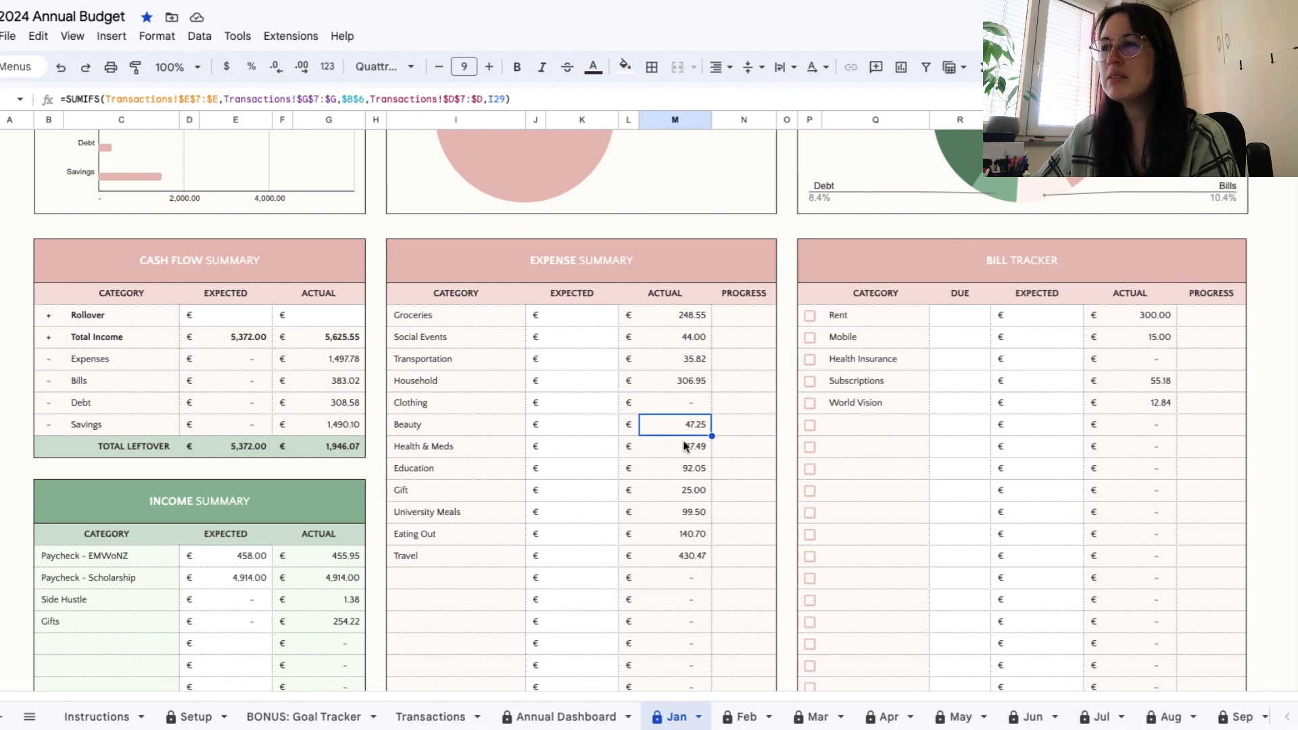
{"action": "left_click", "coordinate": [689, 408]}
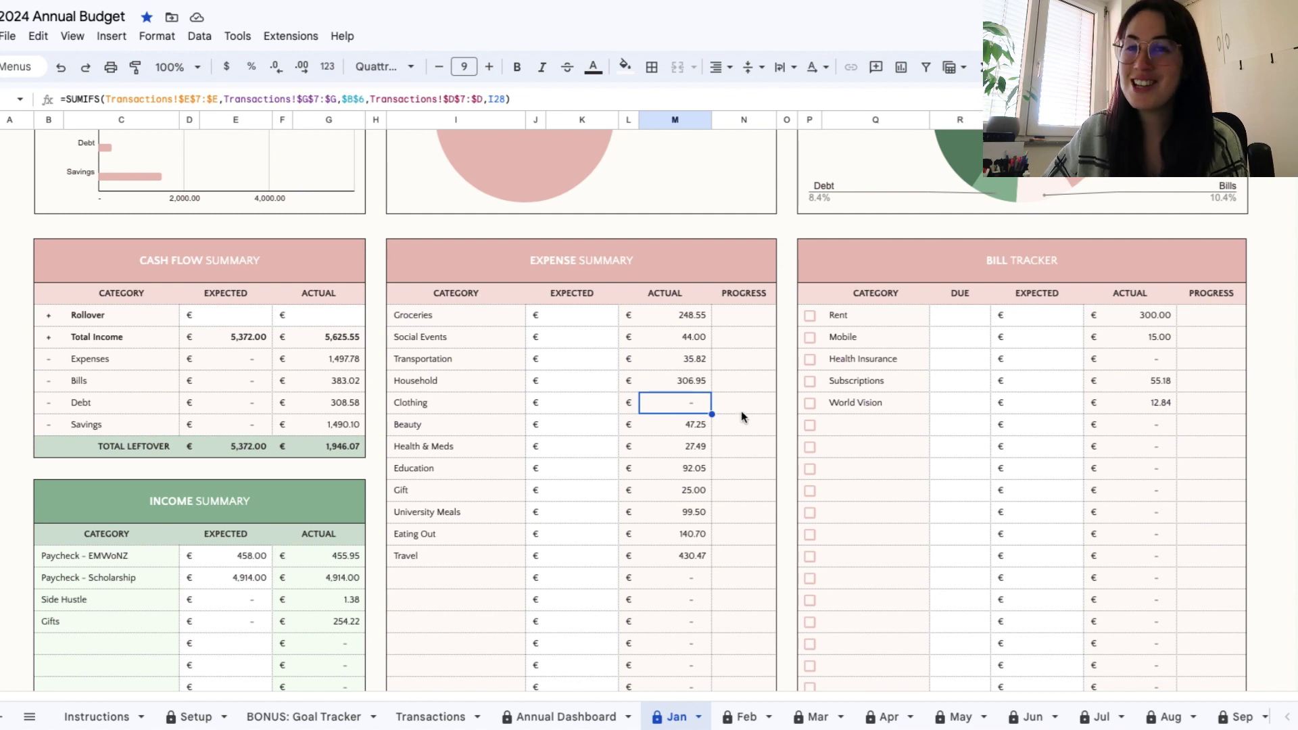
{"action": "left_click", "coordinate": [657, 385]}
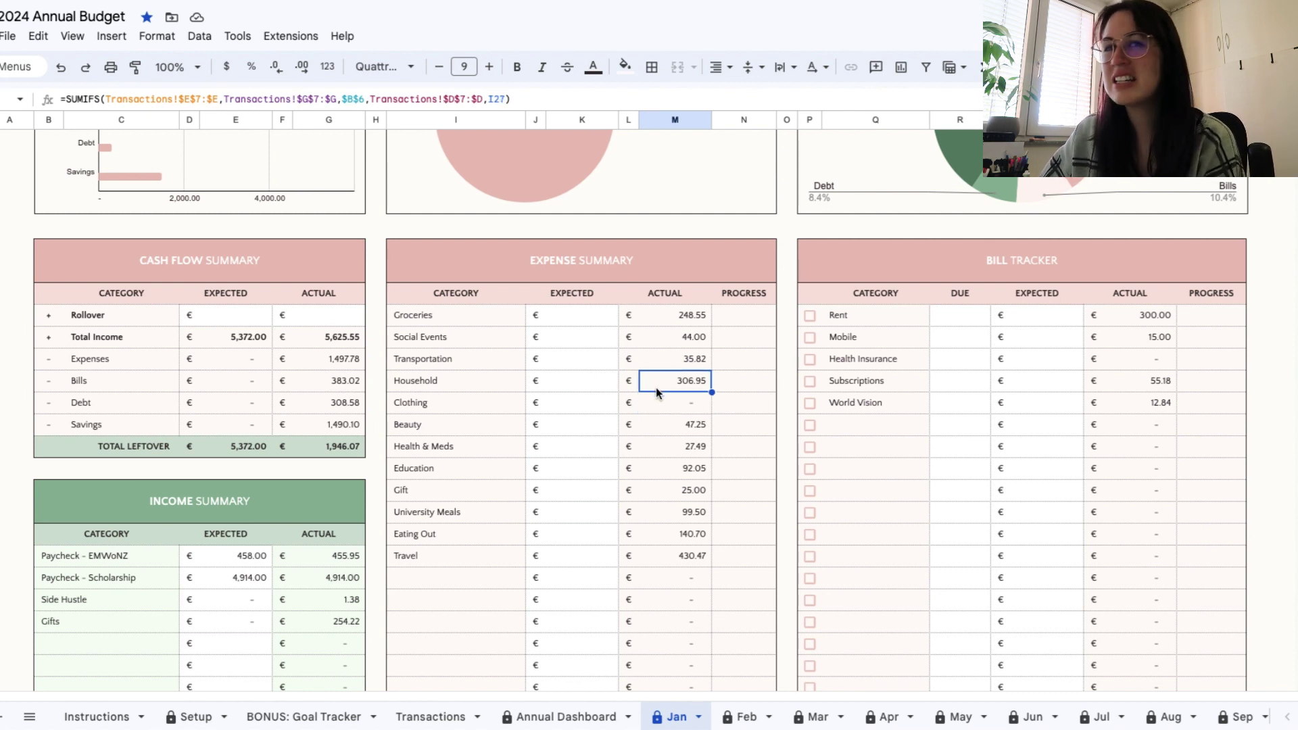
Look up the late-January Household expenses in the transaction list, including the Transvelo and 24 January ID Card Top Up entries
{"action": "left_click", "coordinate": [433, 717]}
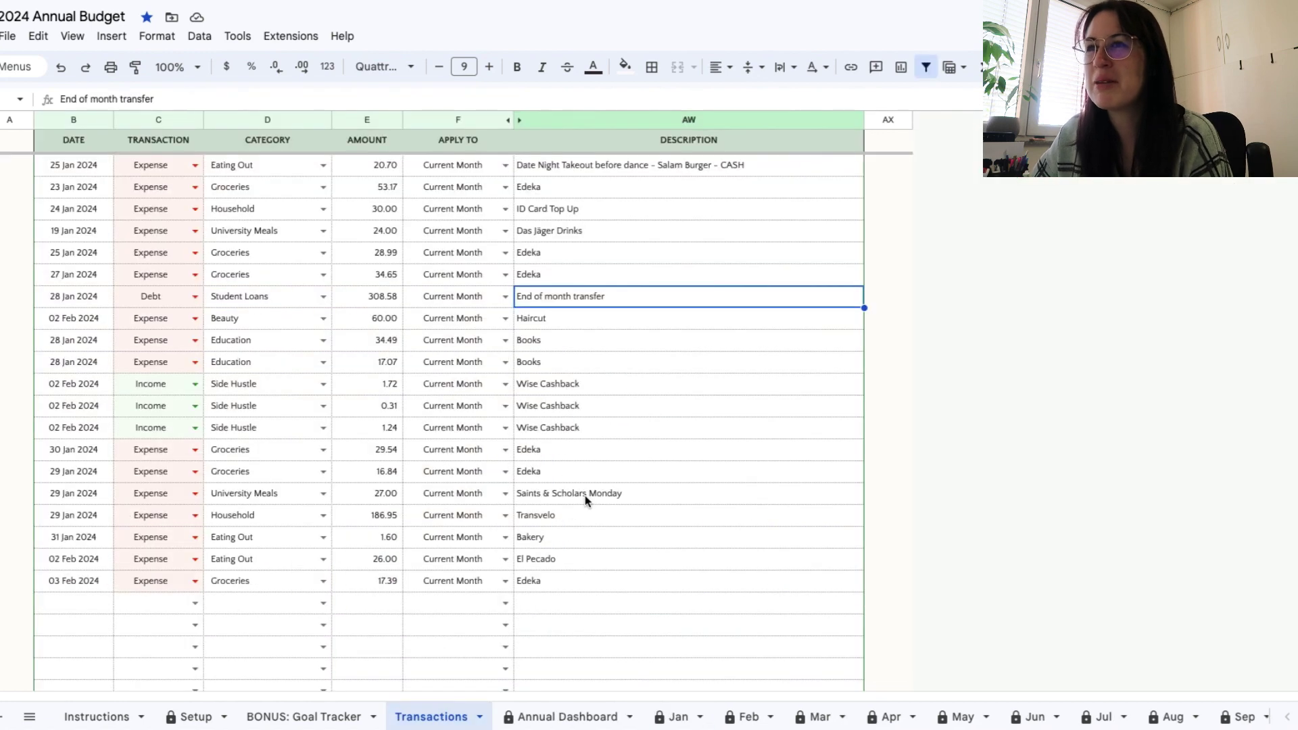
{"action": "left_click", "coordinate": [274, 514]}
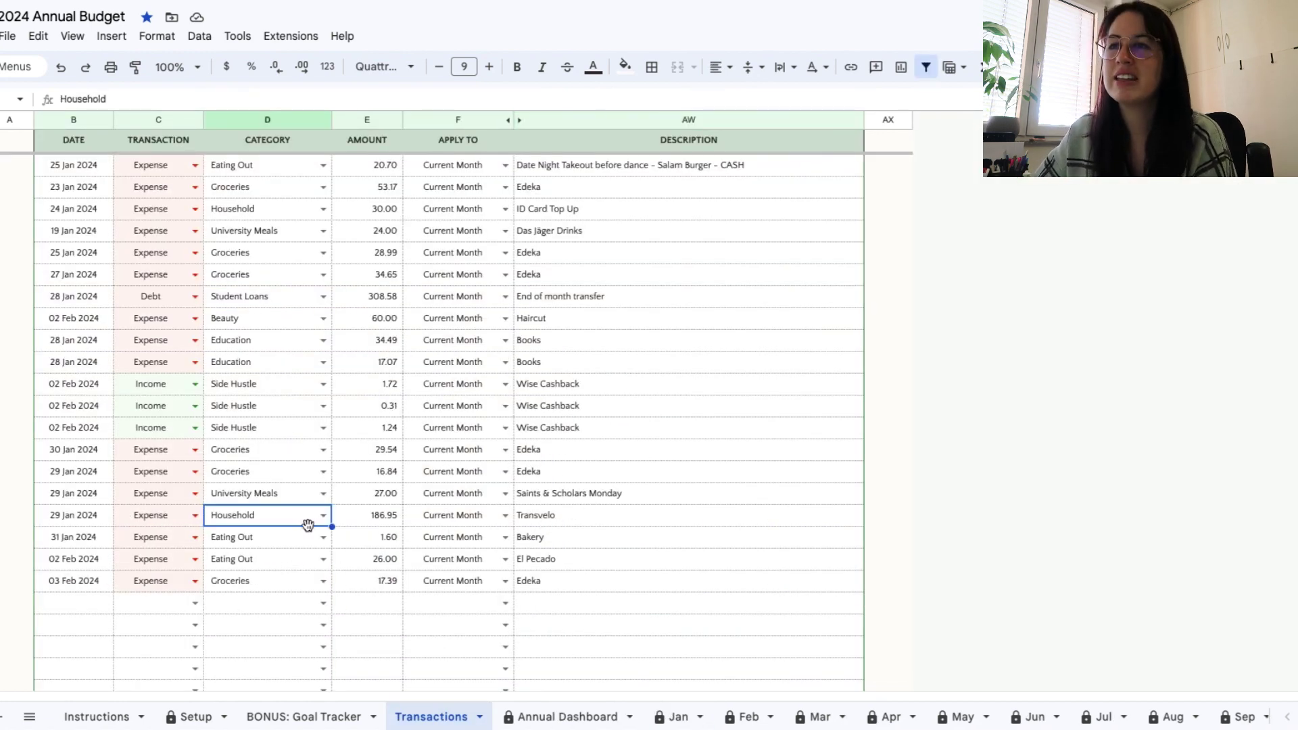
{"action": "scroll", "coordinate": [286, 519], "scroll_direction": "up", "scroll_amount": 2}
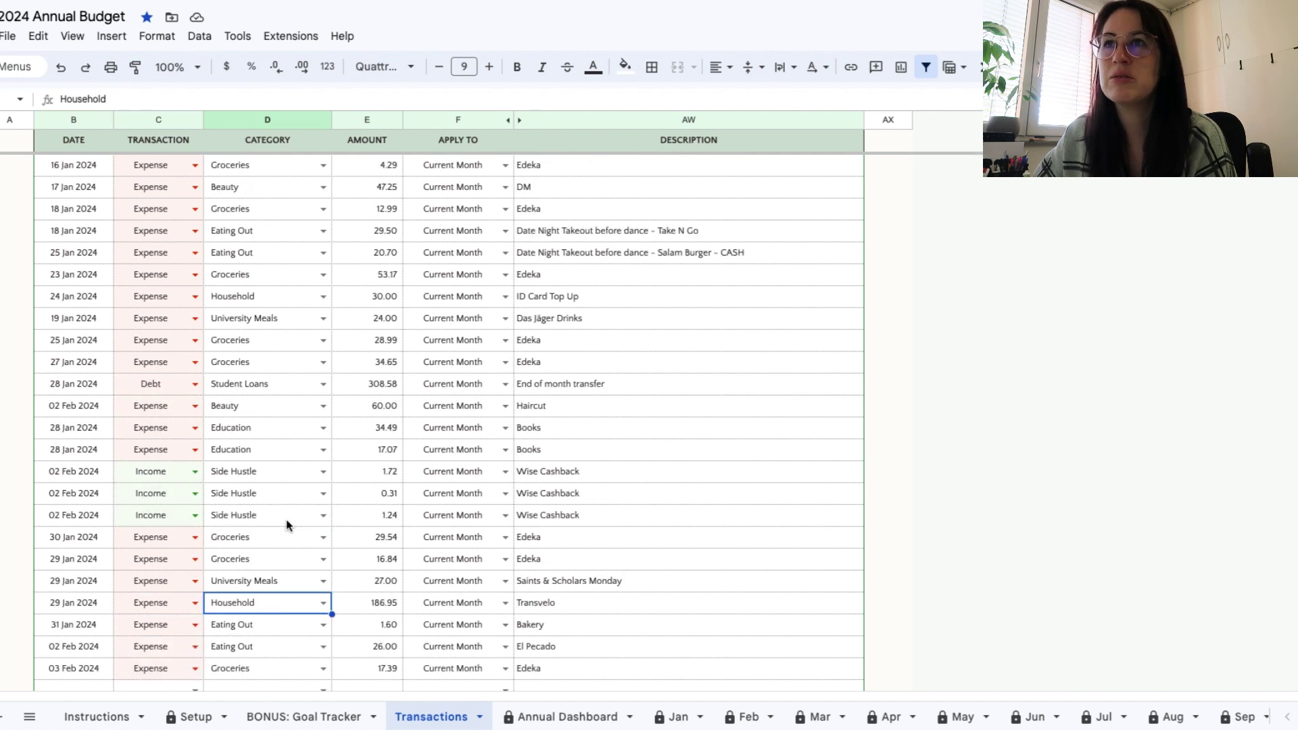
{"action": "left_click", "coordinate": [255, 300]}
{"action": "scroll", "coordinate": [275, 357], "scroll_direction": "up", "scroll_amount": 2}
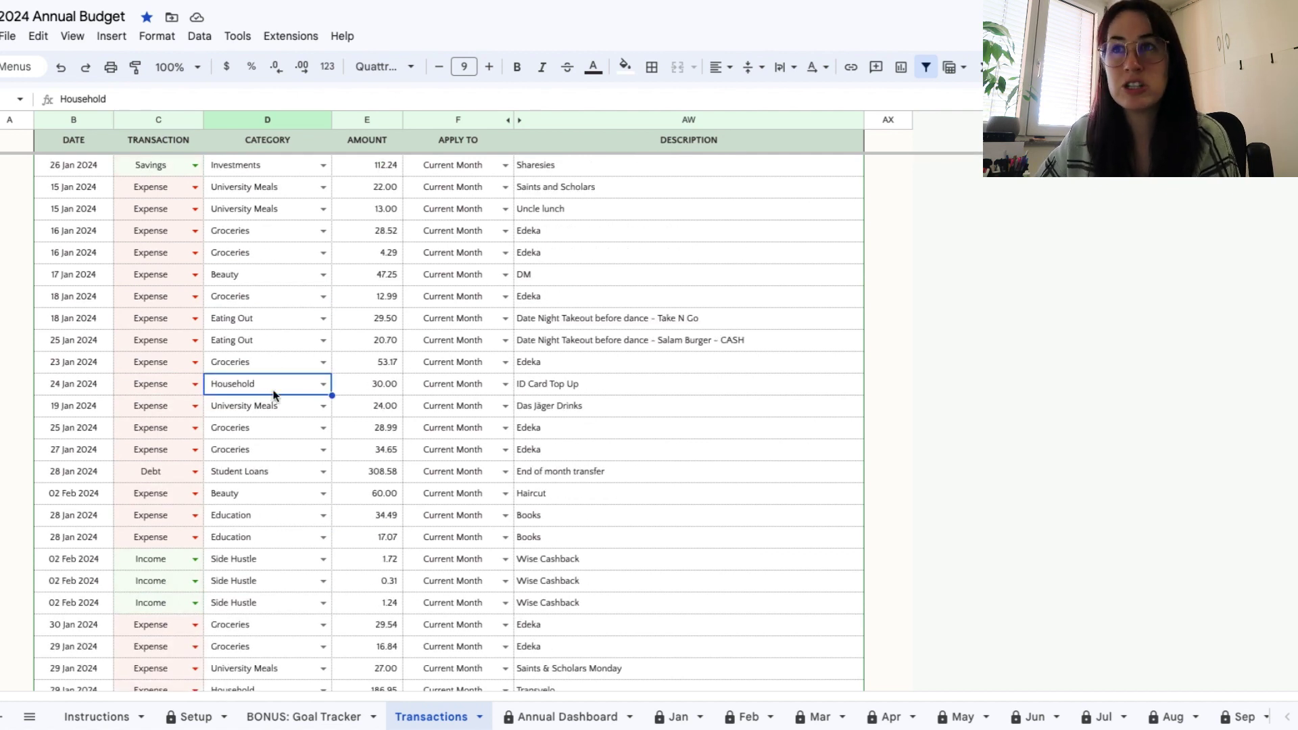
Trace the earlier January Household expenses back through the ID card top-ups to the shoe rack and desk cabinets purchase
{"action": "scroll", "coordinate": [275, 389], "scroll_direction": "up", "scroll_amount": 7}
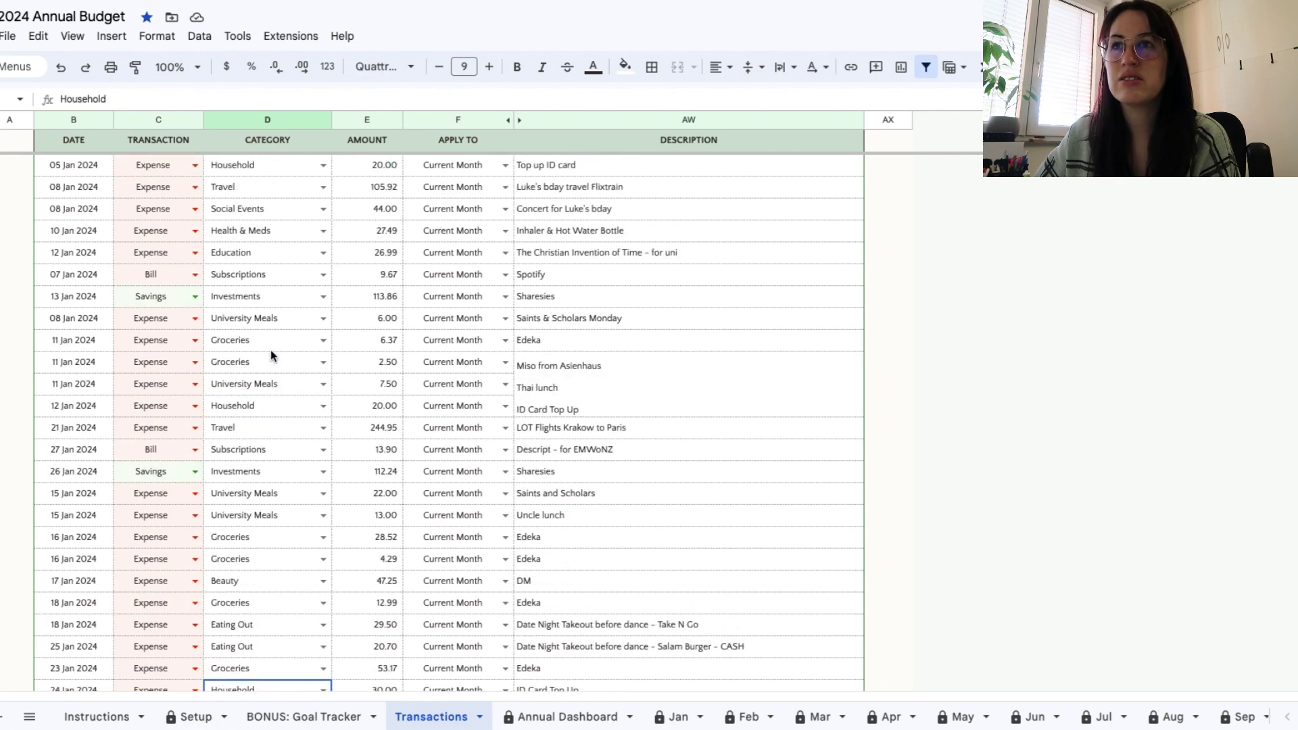
{"action": "scroll", "coordinate": [270, 304], "scroll_direction": "up", "scroll_amount": 2}
{"action": "left_click", "coordinate": [269, 233]}
{"action": "scroll", "coordinate": [269, 245], "scroll_direction": "up", "scroll_amount": 2}
{"action": "scroll", "coordinate": [270, 245], "scroll_direction": "up", "scroll_amount": 10}
{"action": "left_click", "coordinate": [297, 261]}
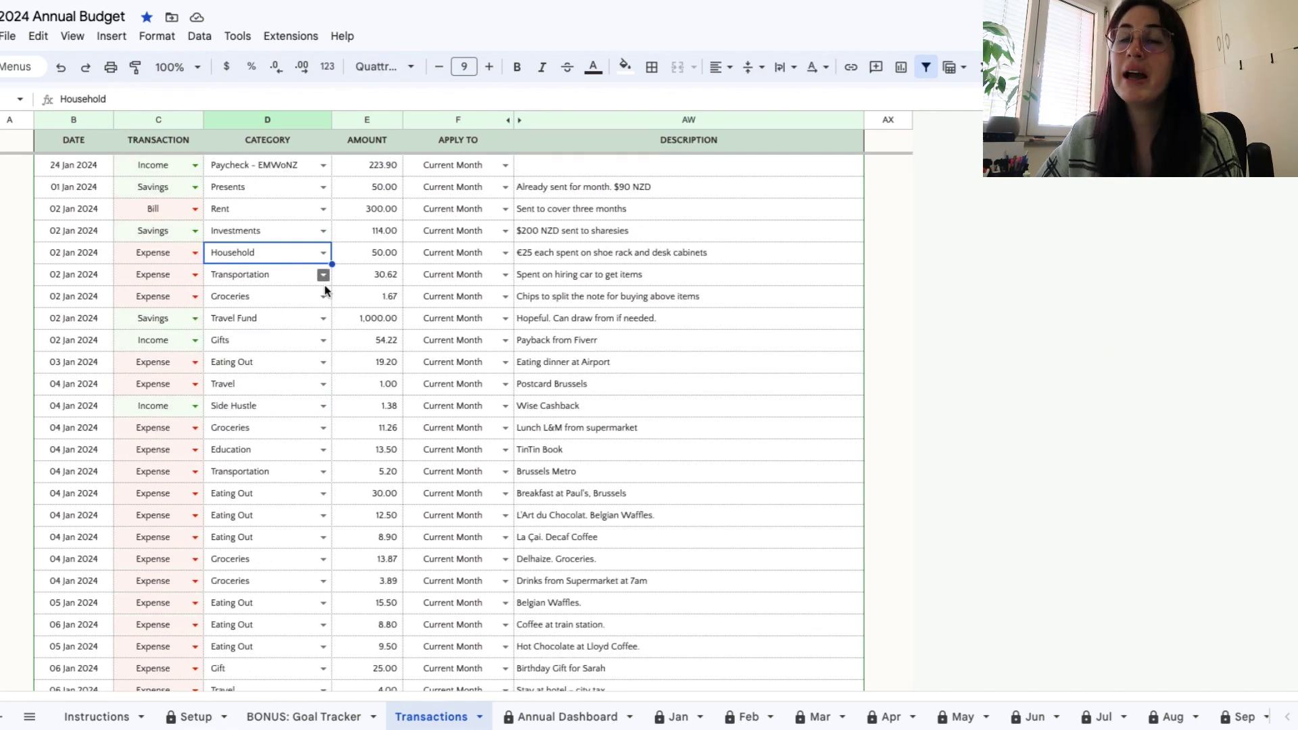
{"action": "scroll", "coordinate": [322, 284], "scroll_direction": "up", "scroll_amount": 5}
Review January's actual expenses from Groceries and Transportation through Travel in the dashboard's Expense Summary
{"action": "left_click", "coordinate": [674, 715]}
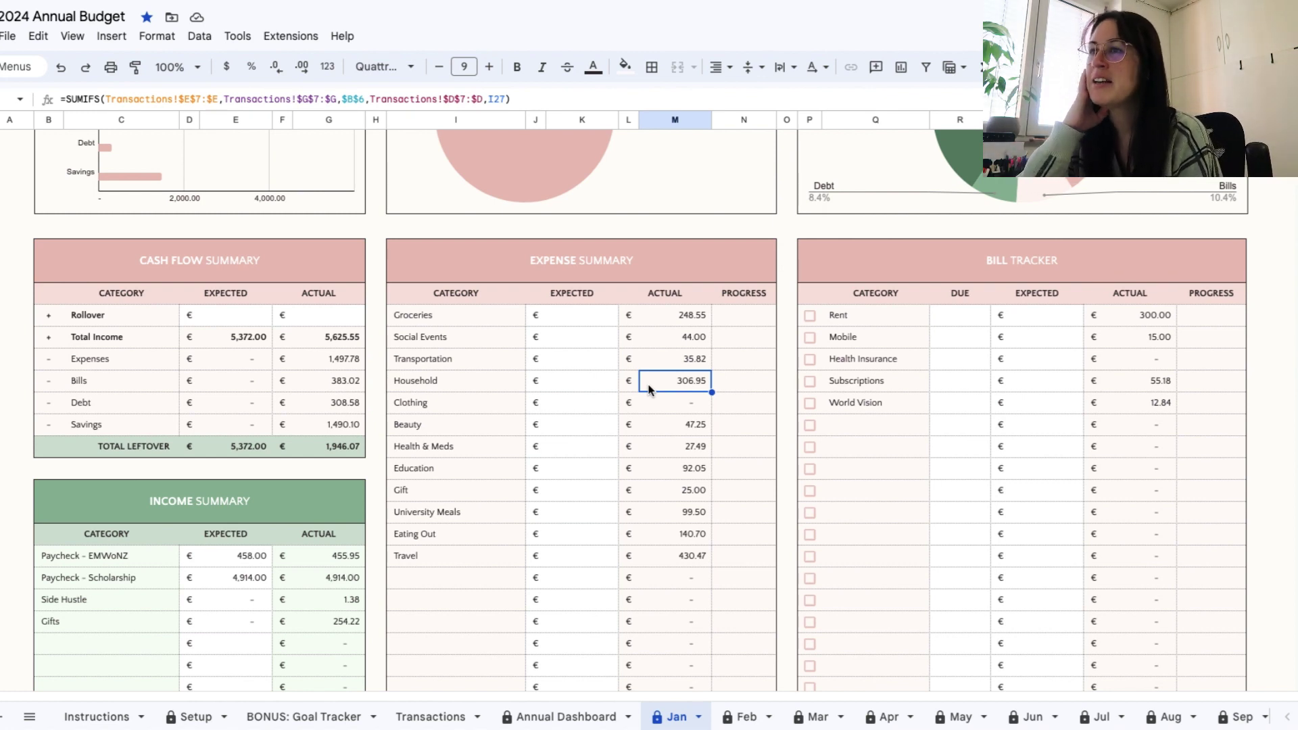
{"action": "left_click", "coordinate": [664, 363]}
{"action": "left_click", "coordinate": [664, 323]}
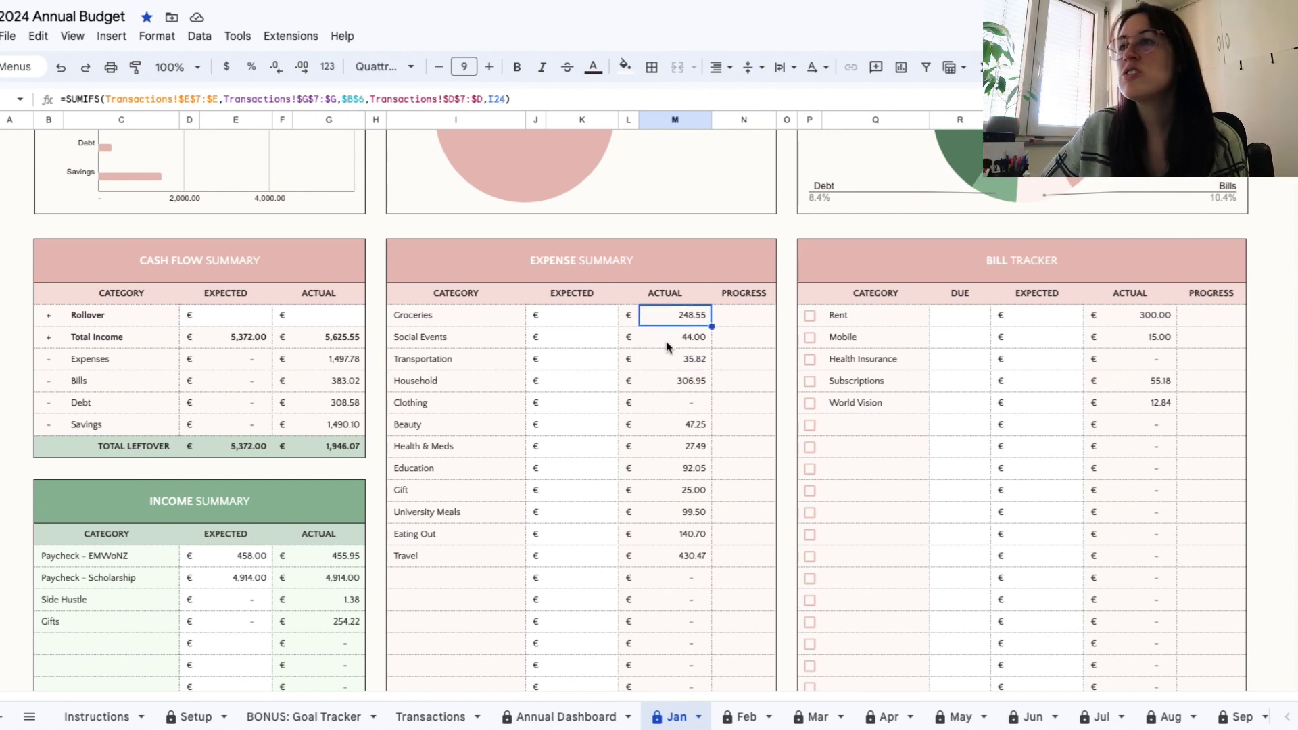
{"action": "left_click", "coordinate": [695, 561], "text": "shift"}
{"action": "left_click", "coordinate": [675, 565]}
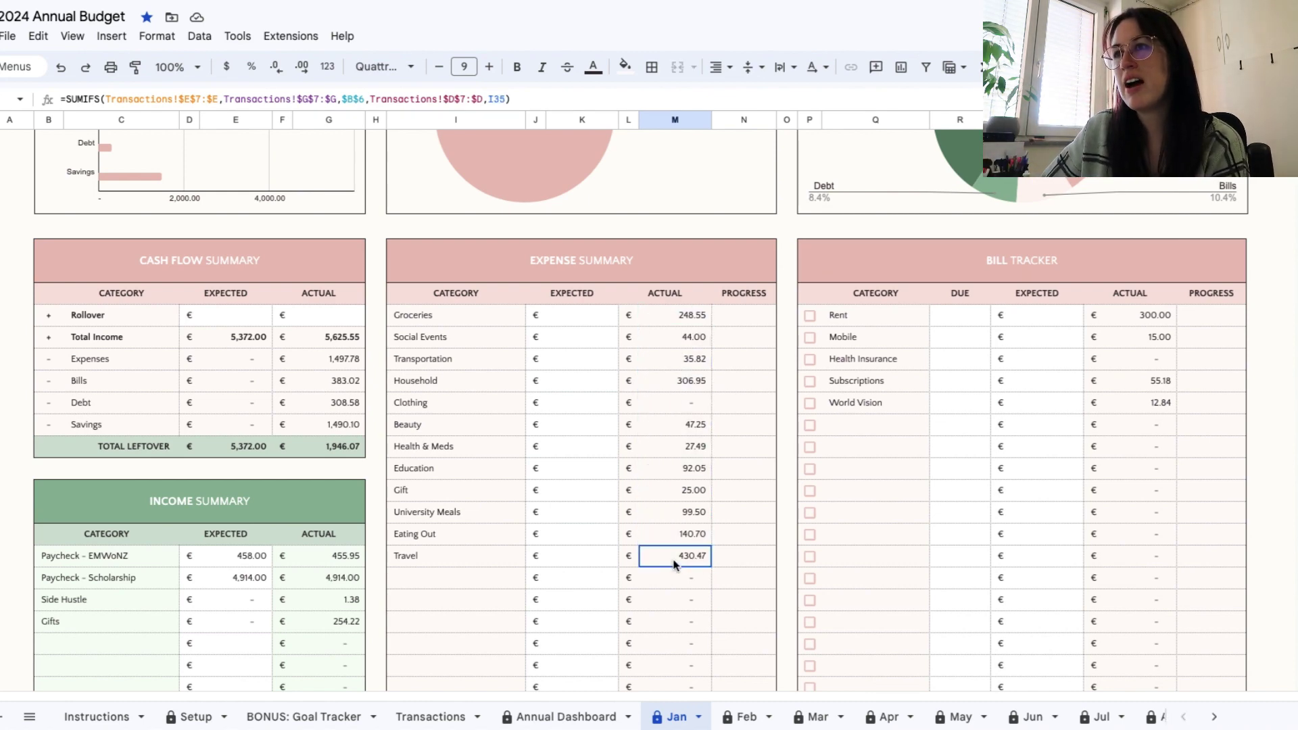
Check January's total actual expenses and the Amount Left to Spend figure
{"action": "scroll", "coordinate": [675, 564], "scroll_direction": "down", "scroll_amount": 5}
{"action": "scroll", "coordinate": [677, 554], "scroll_direction": "down", "scroll_amount": 5}
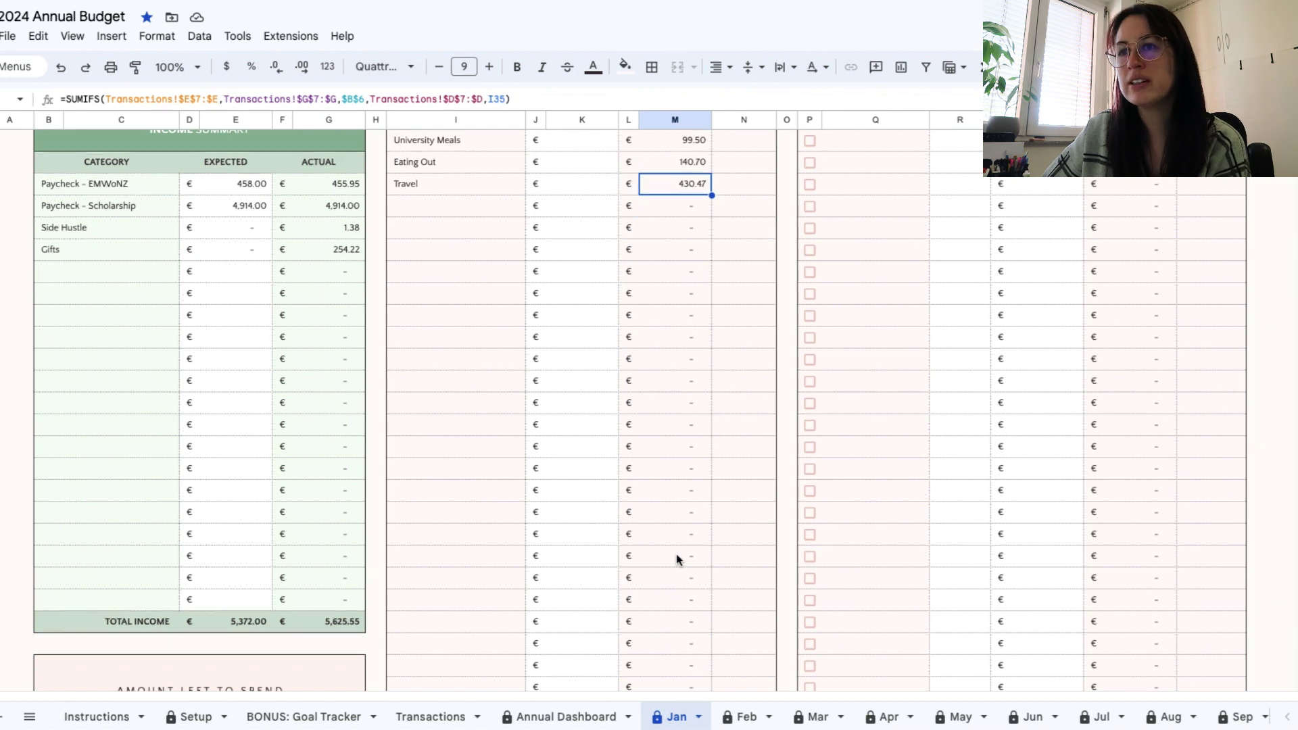
{"action": "left_click", "coordinate": [687, 598]}
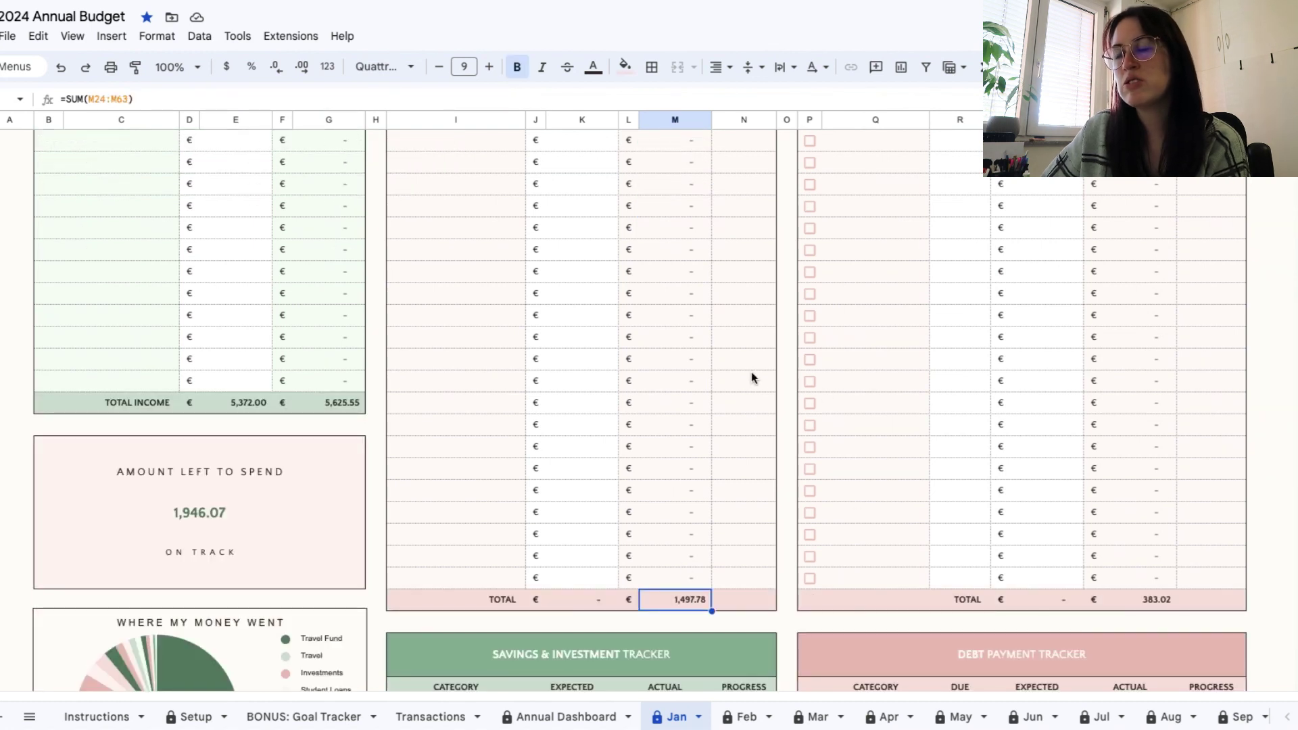
{"action": "left_click", "coordinate": [330, 512]}
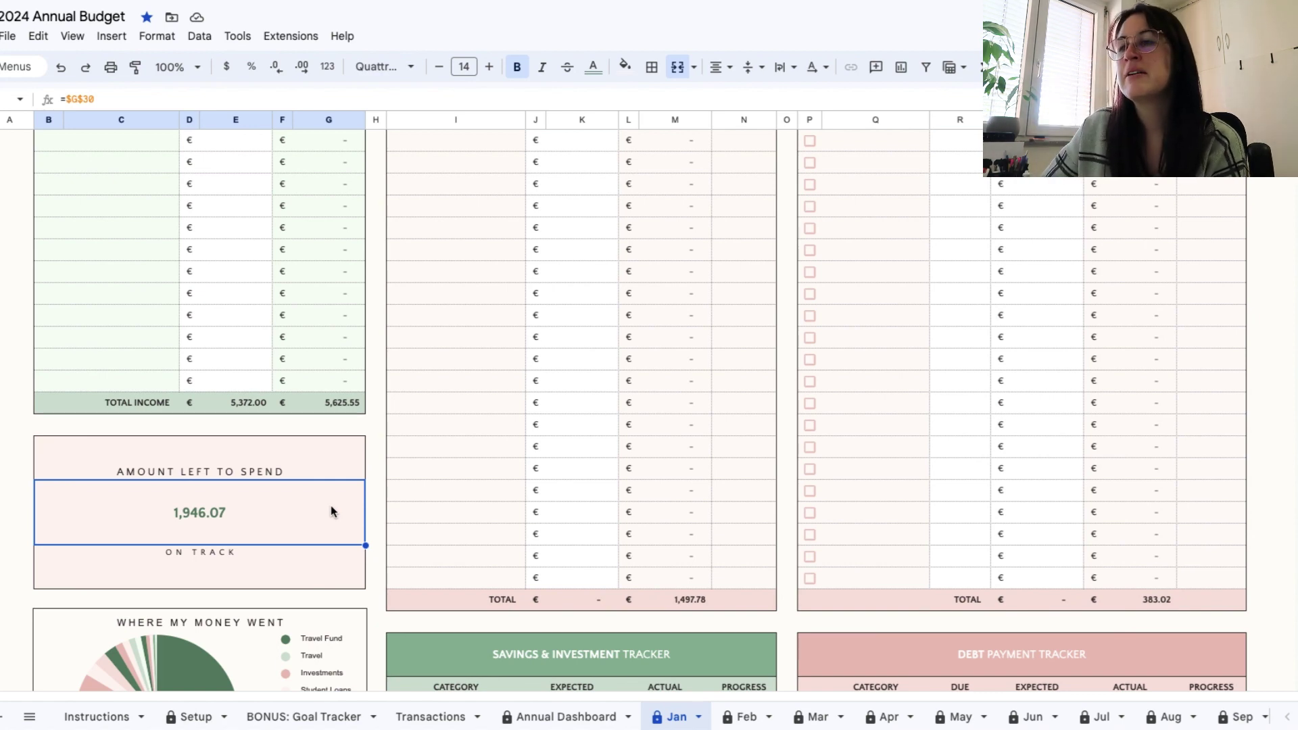
Examine January's overall totals and the income breakdown and allocation charts at the head of the dashboard
{"action": "scroll", "coordinate": [382, 508], "scroll_direction": "up", "scroll_amount": 4}
{"action": "scroll", "coordinate": [382, 508], "scroll_direction": "up", "scroll_amount": 5}
{"action": "left_click", "coordinate": [626, 502]}
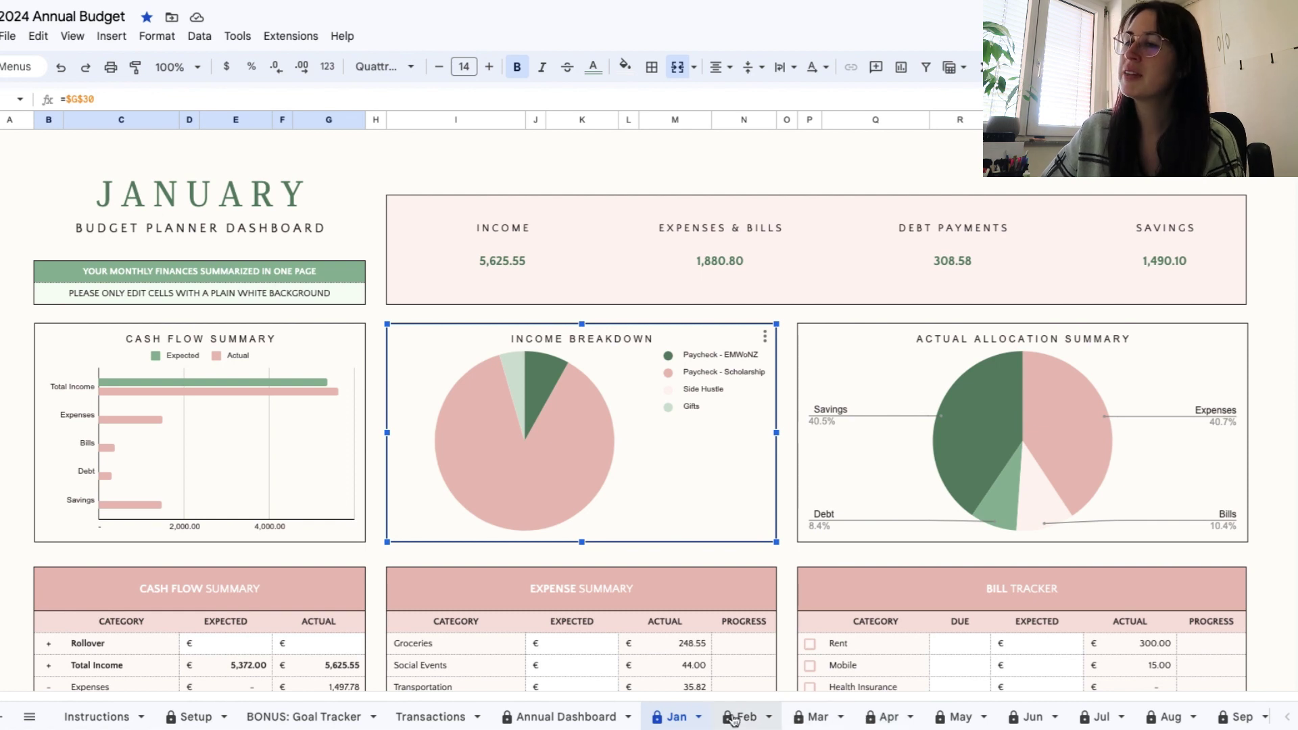
{"action": "left_click", "coordinate": [719, 556]}
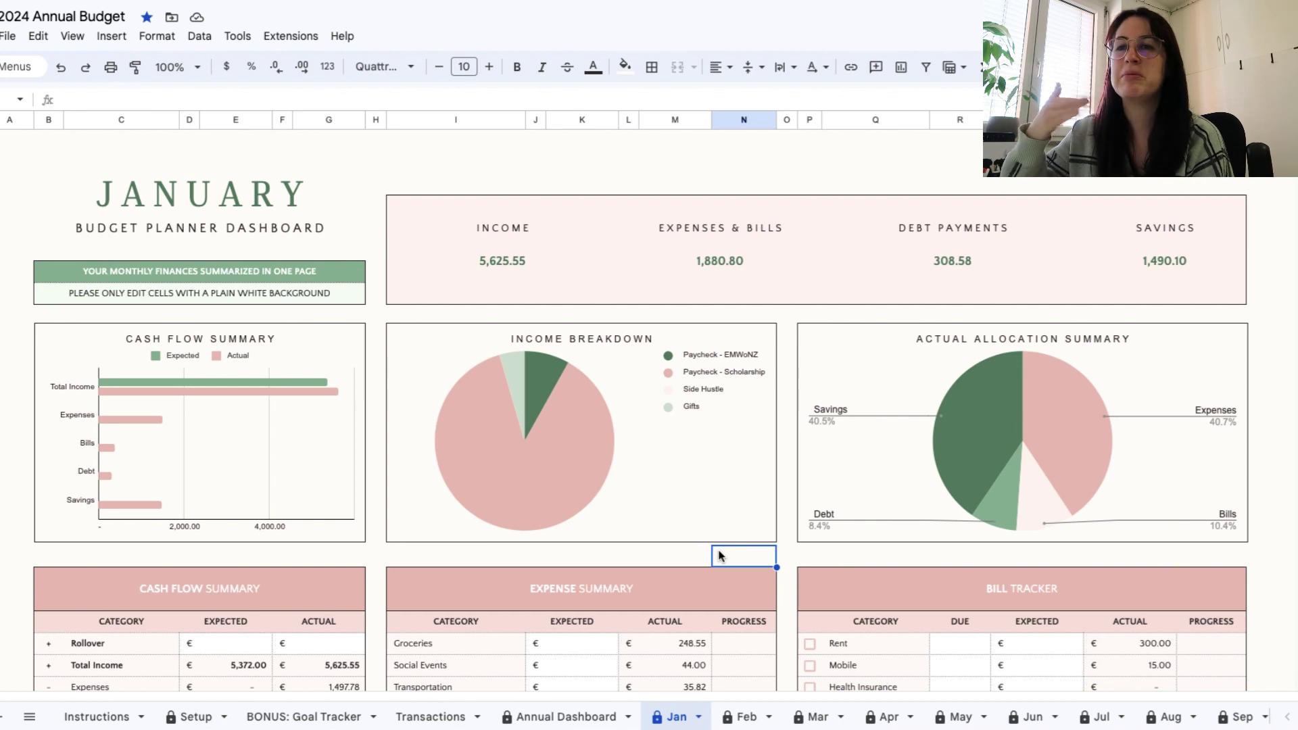
Recheck January's actual Groceries spending in the Expense Summary
{"action": "scroll", "coordinate": [700, 445], "scroll_direction": "down", "scroll_amount": 5}
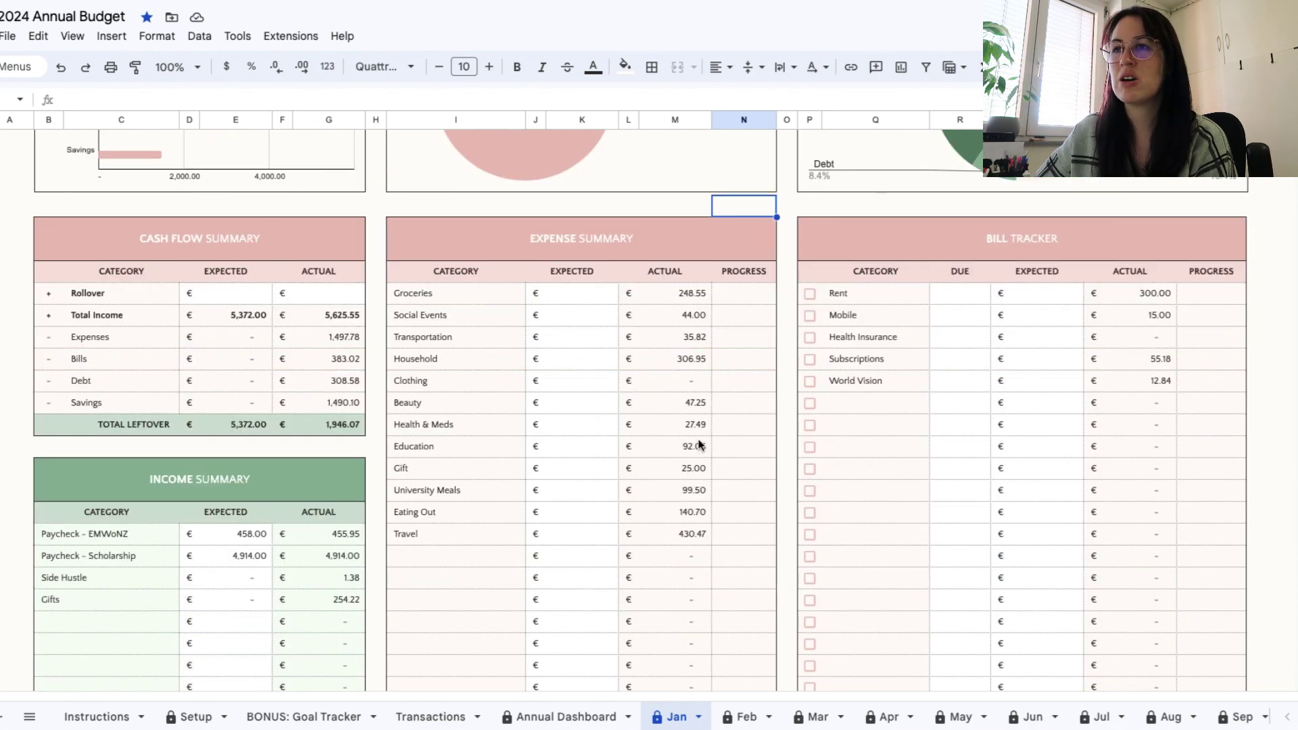
{"action": "left_click", "coordinate": [682, 298]}
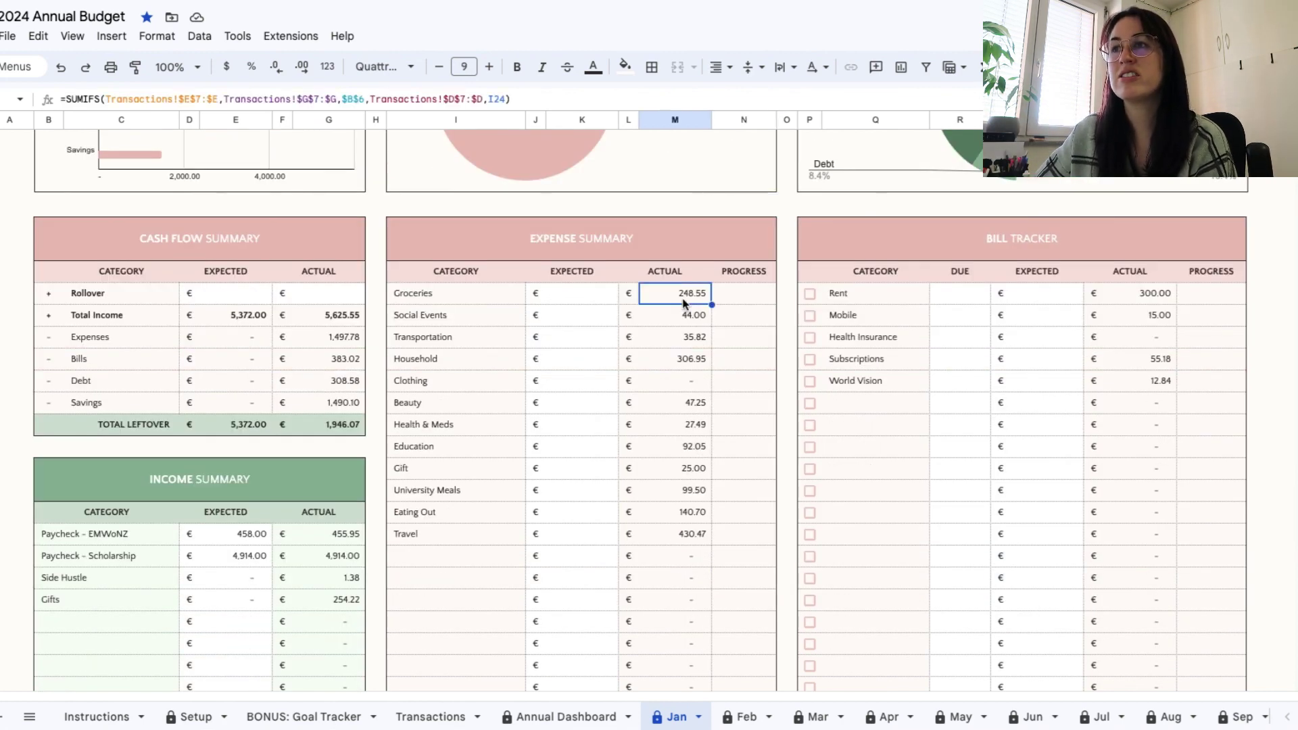
{"action": "left_click", "coordinate": [789, 320]}
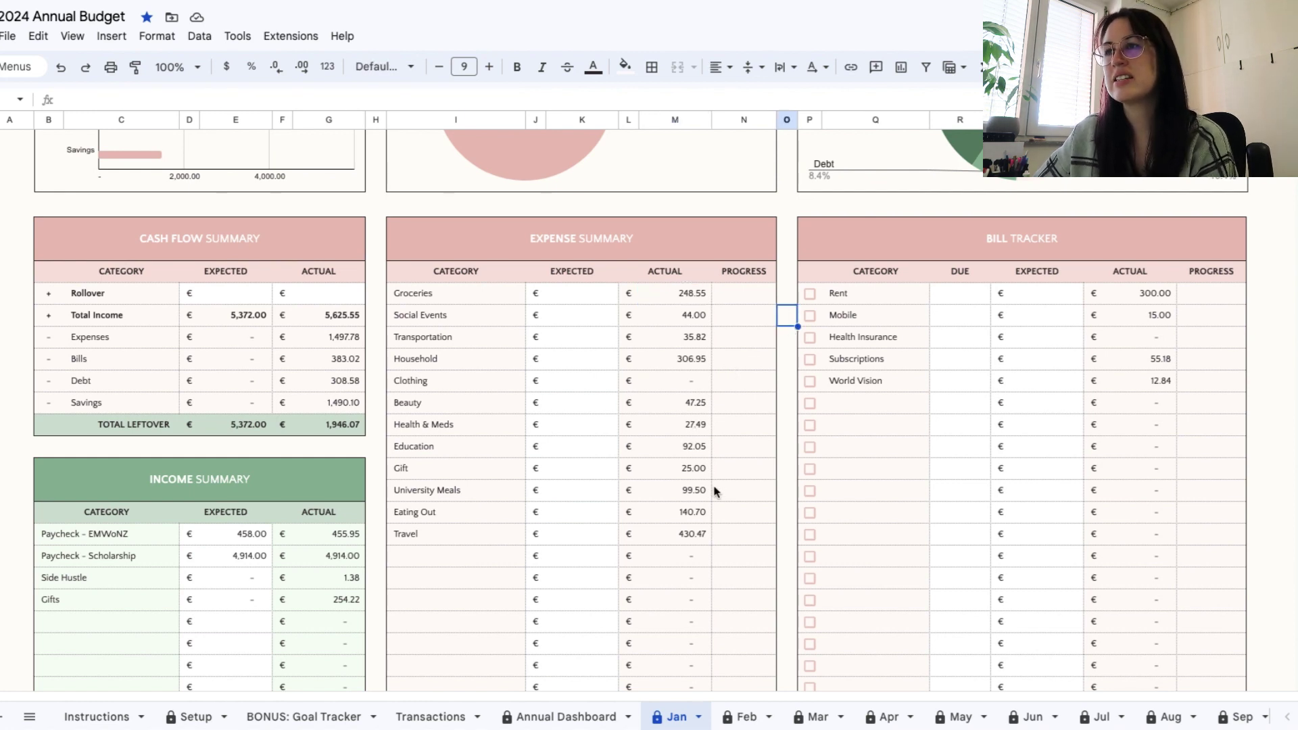